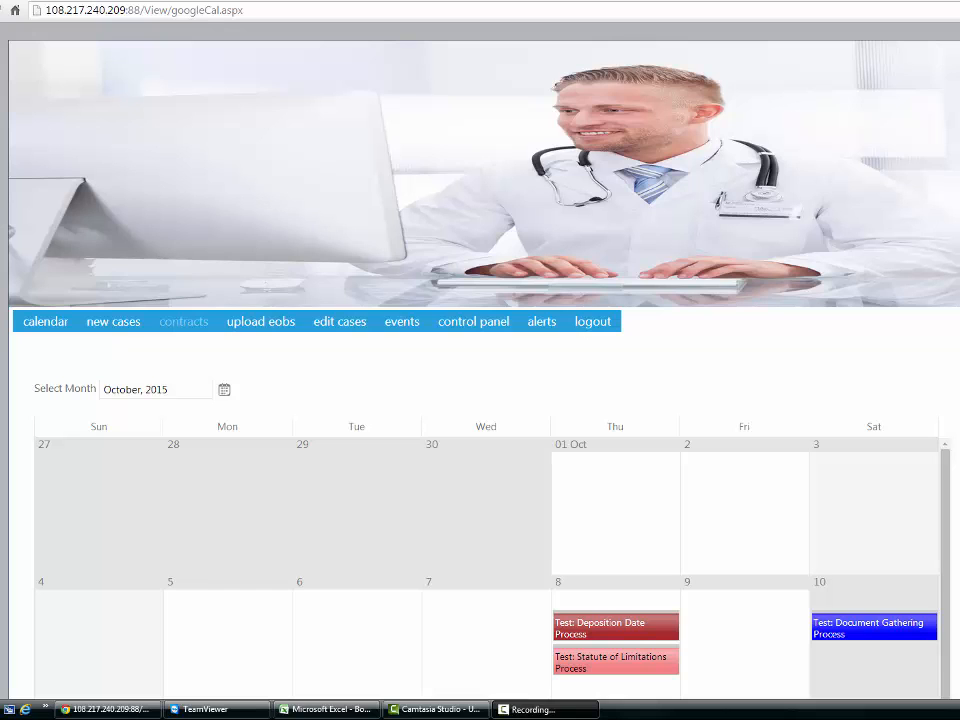
Open the day view for October 8, 2015 in the calendar and look through its scheduled events
scroll(480, 400, "down", 2)
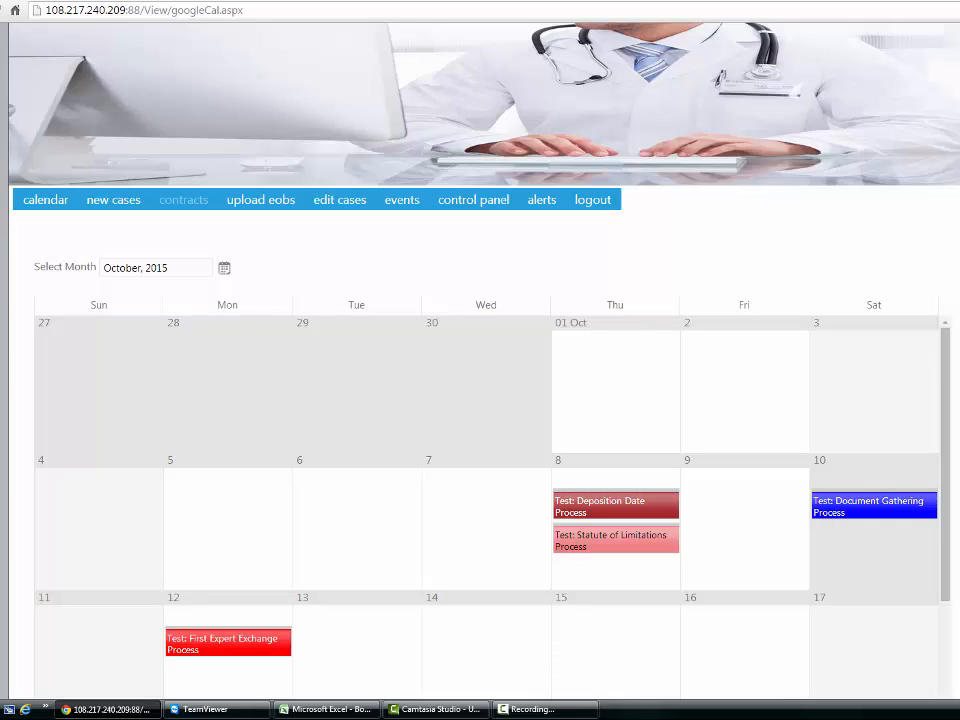
left_click(561, 465)
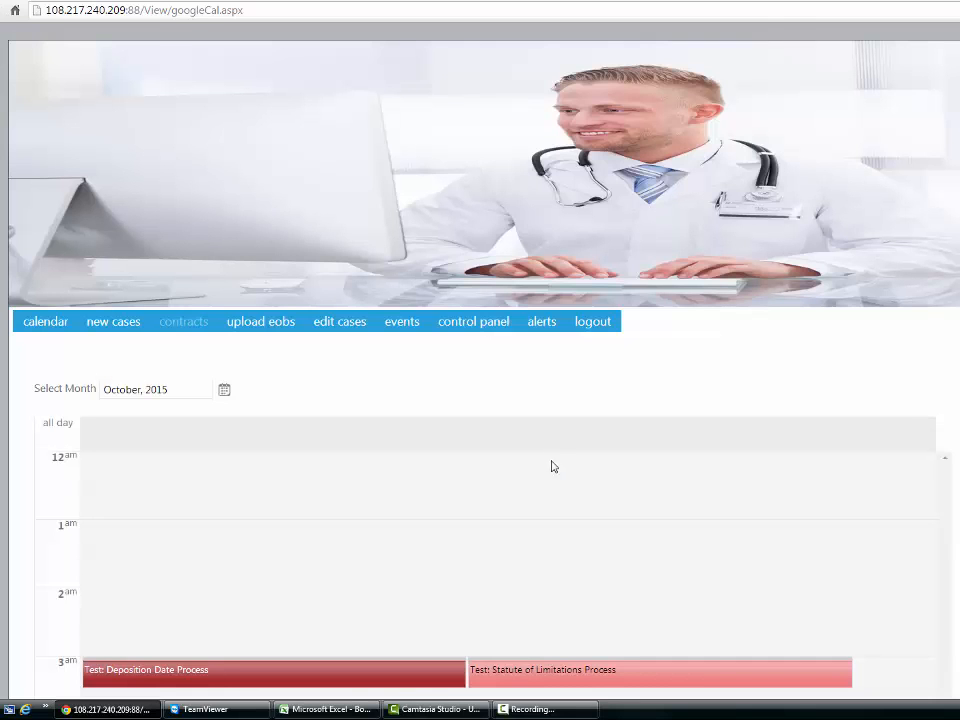
scroll(480, 400, "down", 3)
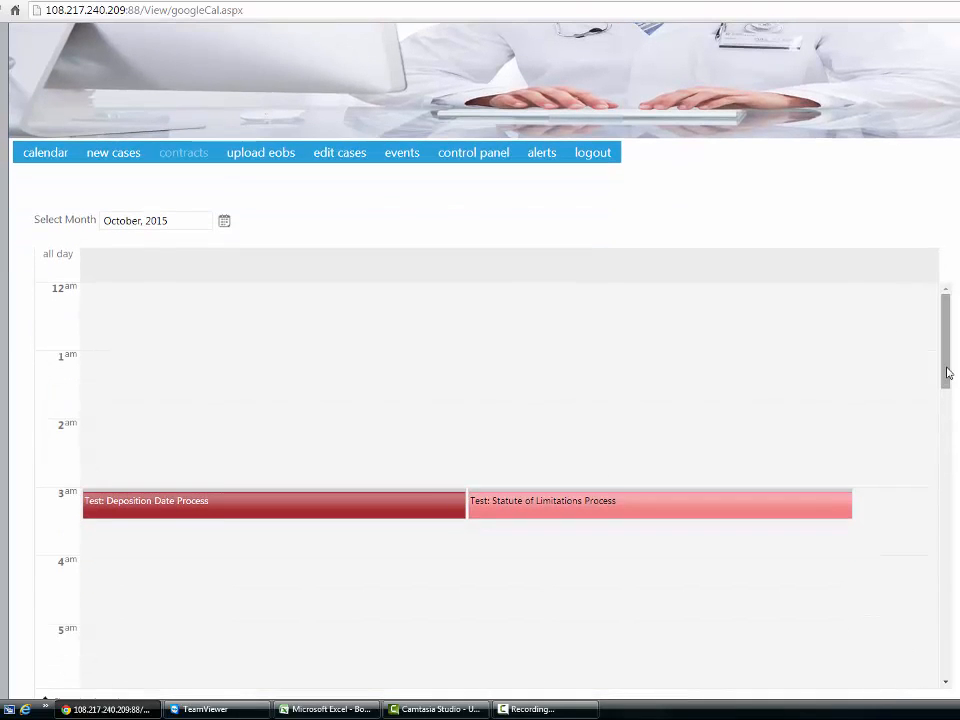
left_click_drag(945, 375, 945, 396)
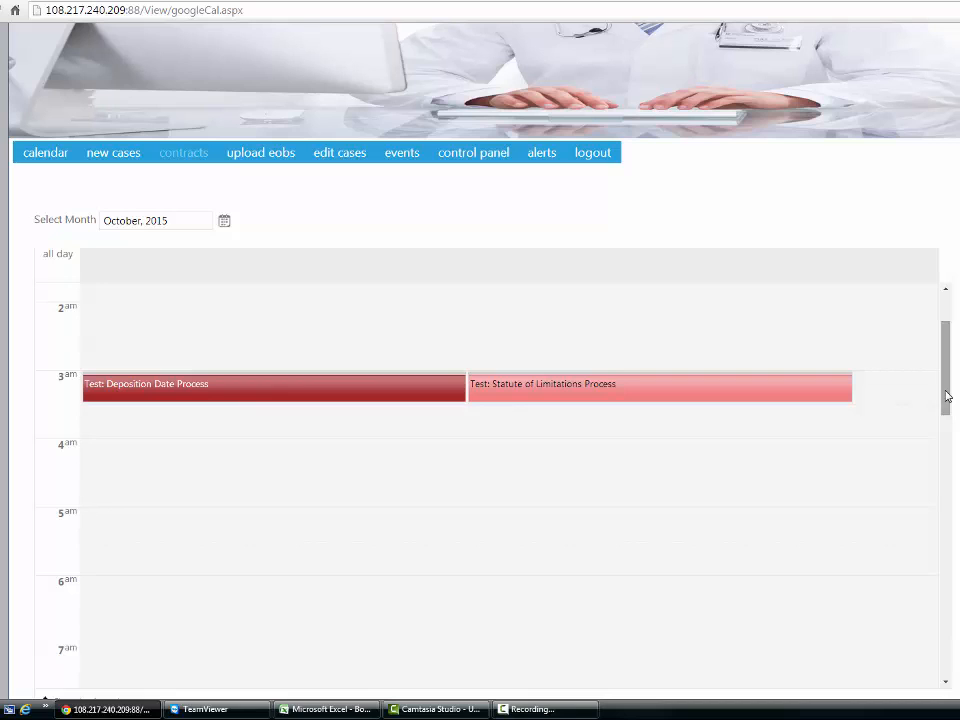
left_click_drag(946, 396, 947, 384)
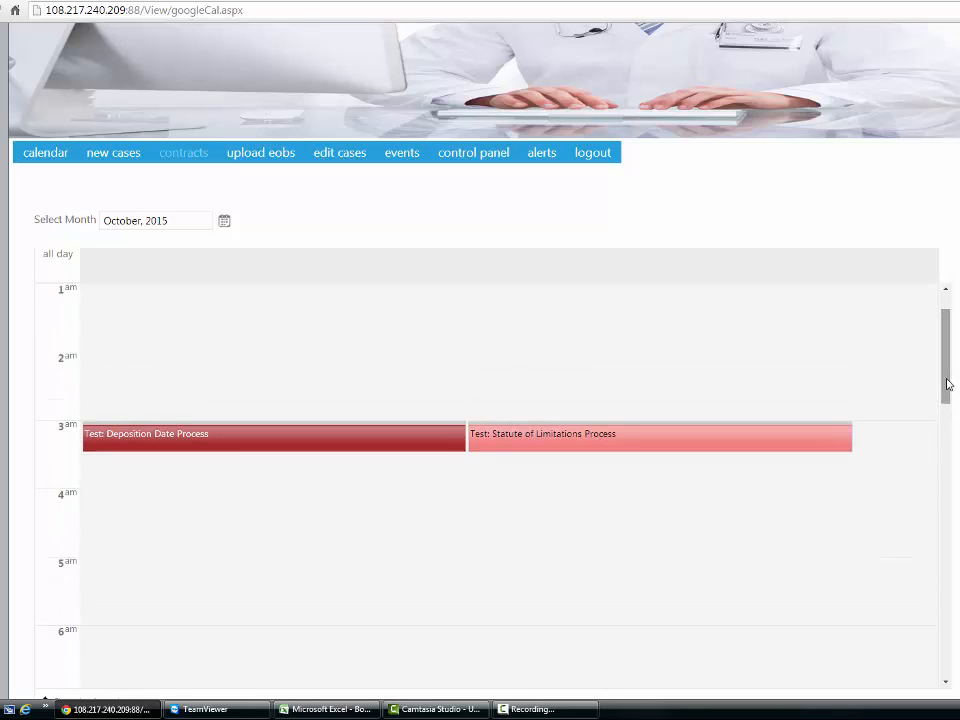
scroll(295, 545, "up", 1)
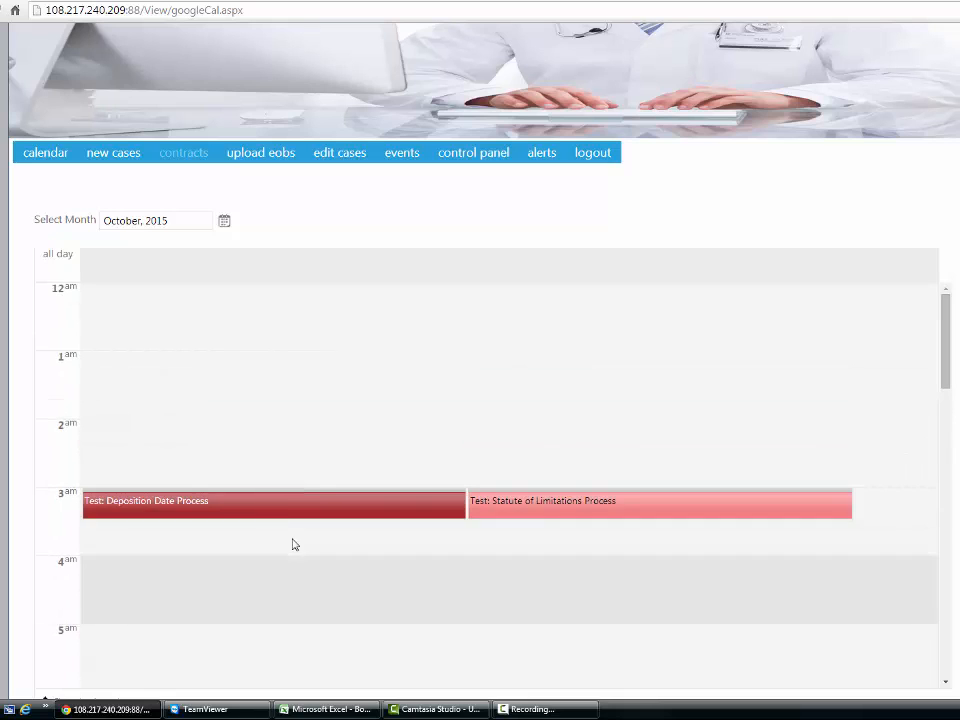
Open the Deposition Date Process event's timeline list and open a Test ( Deposition Date ) entry under 10/8/2015
left_click(300, 508)
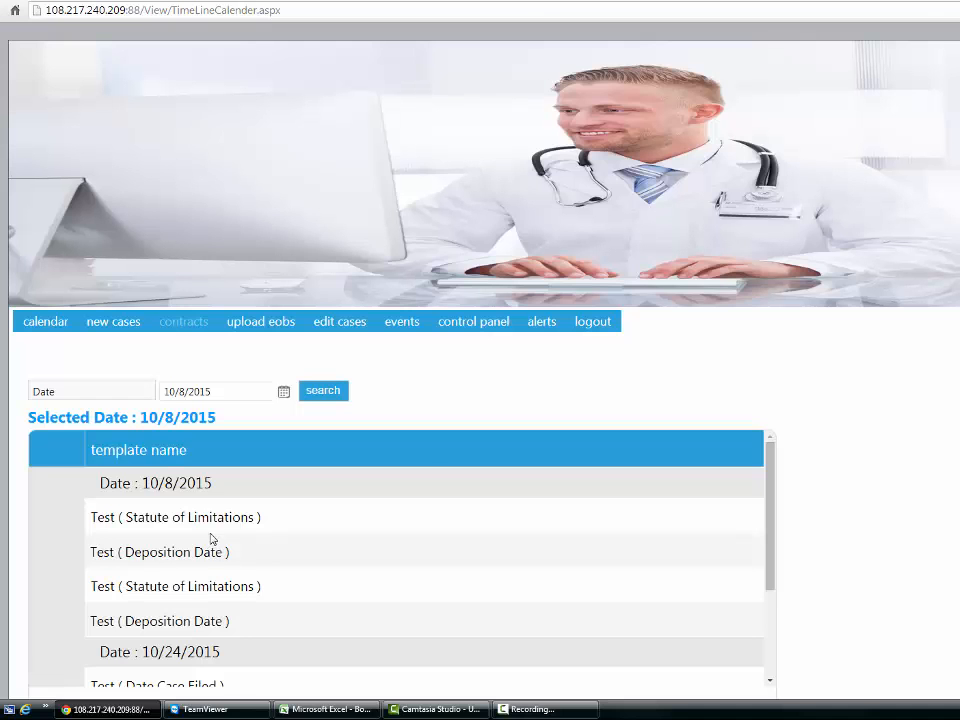
scroll(942, 414, "down", 1)
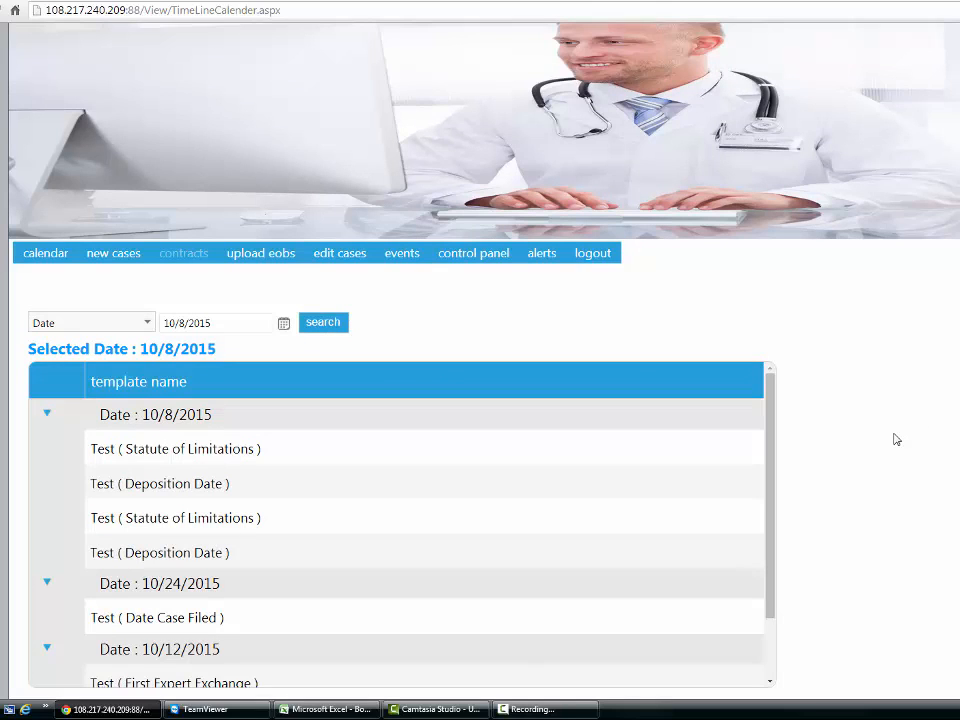
scroll(896, 439, "down", 1)
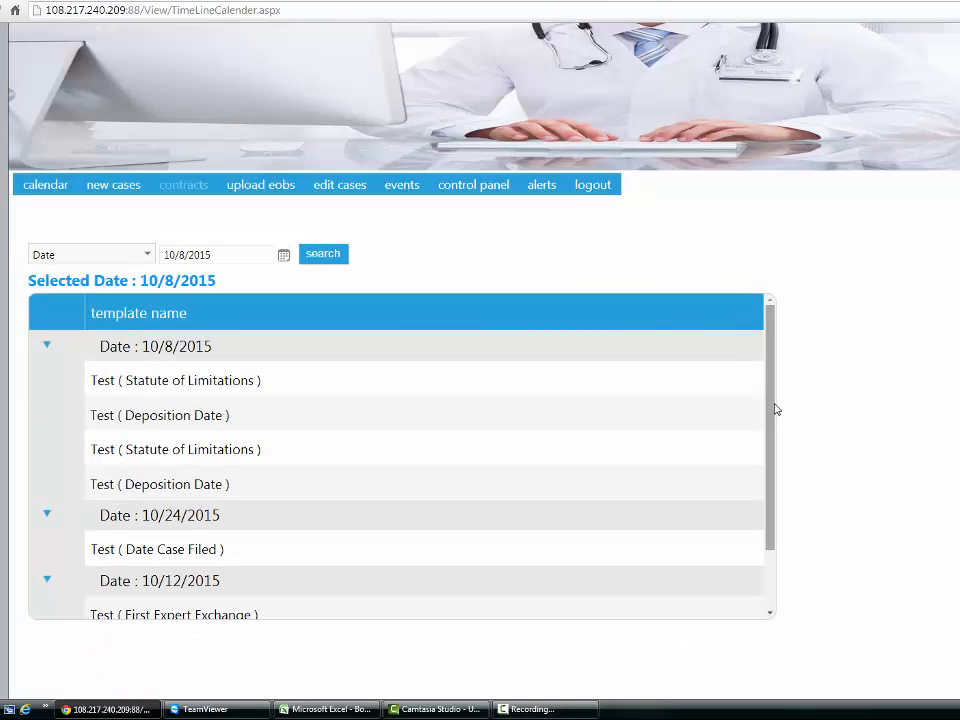
left_click_drag(774, 404, 776, 416)
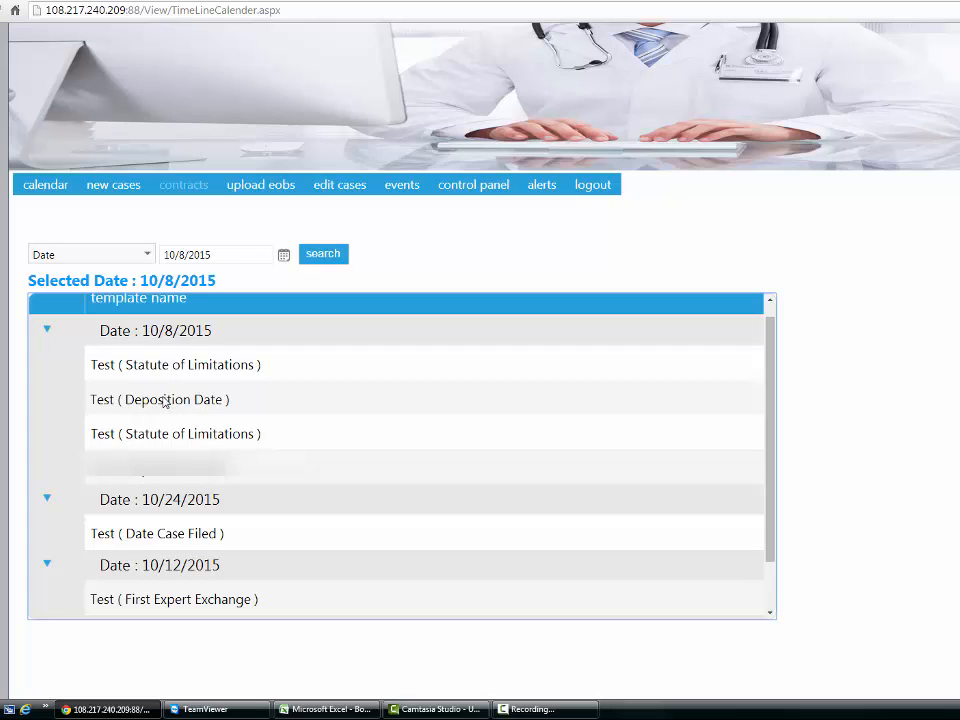
left_click(164, 400)
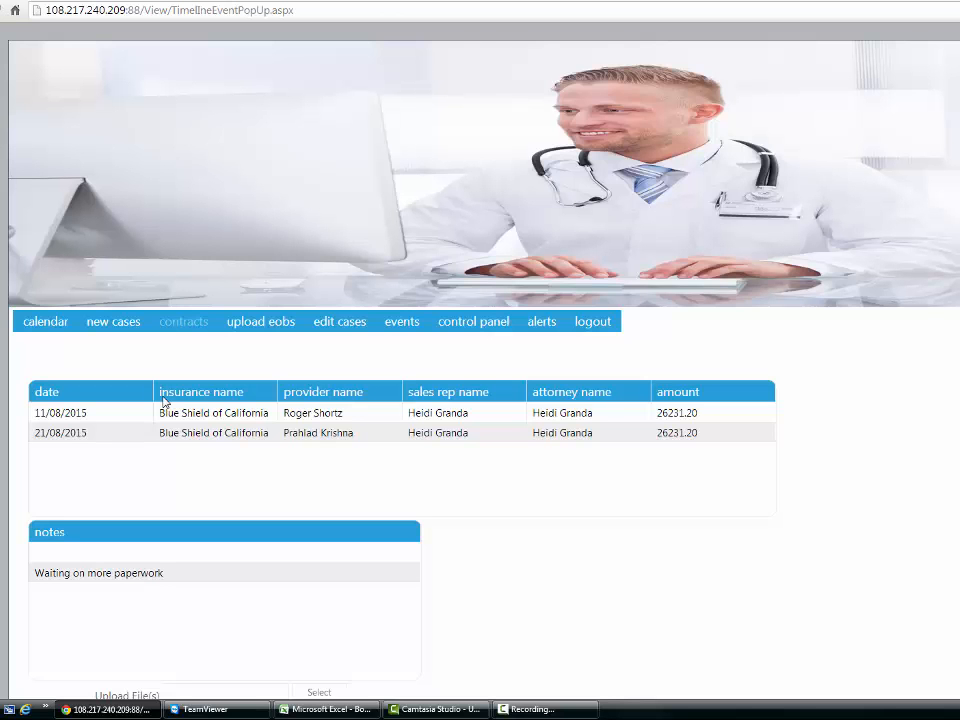
Load the existing note "Waiting on more paperwork" into the event's edit form
scroll(164, 400, "down", 3)
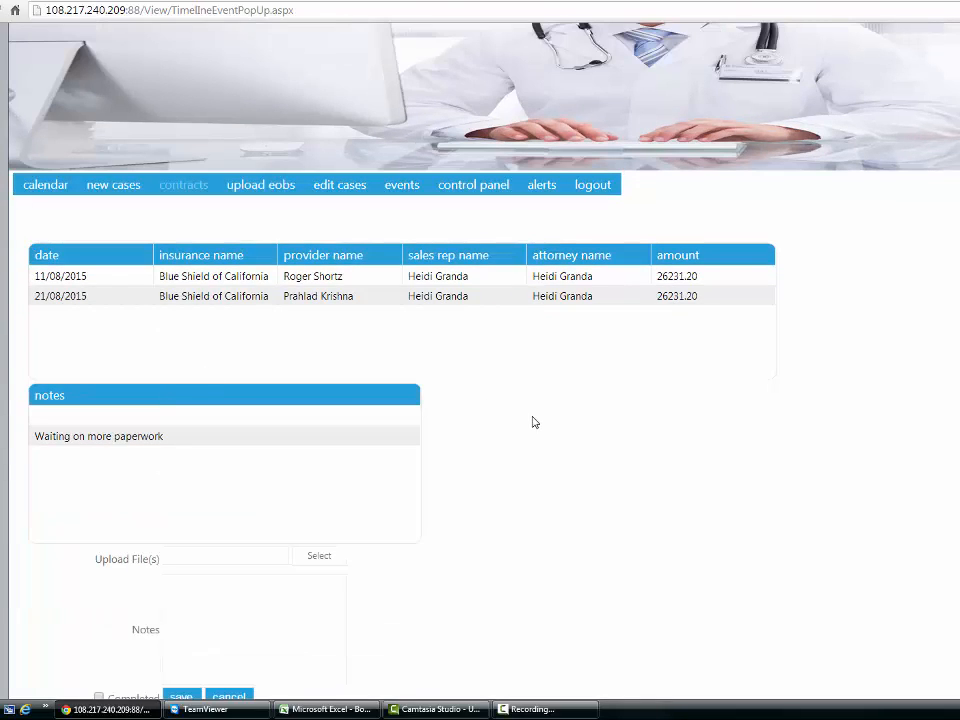
scroll(533, 422, "down", 1)
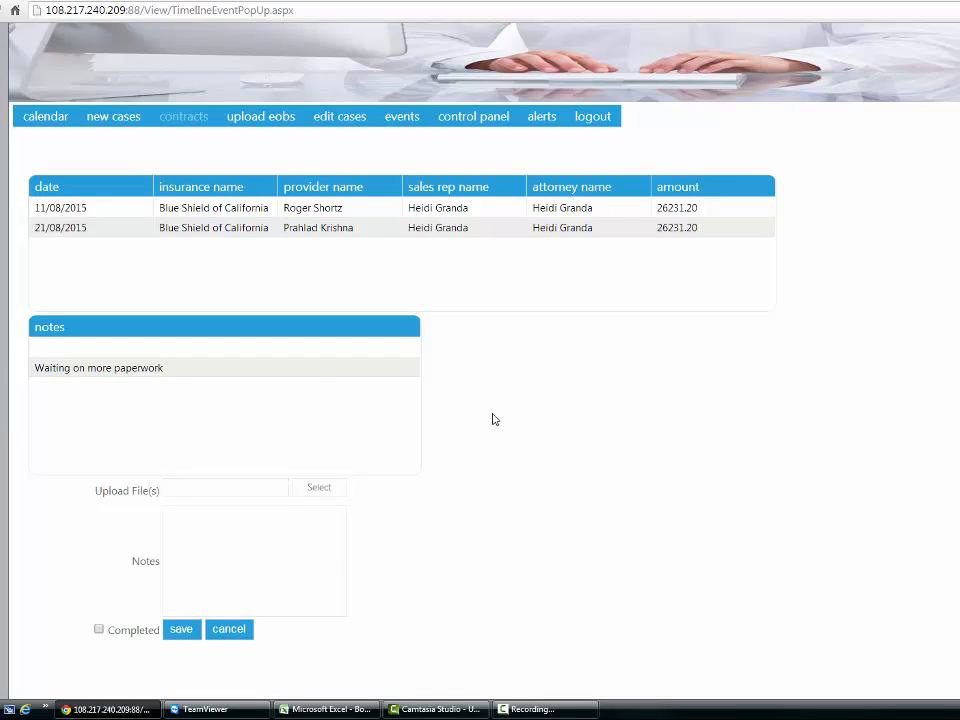
left_click(315, 370)
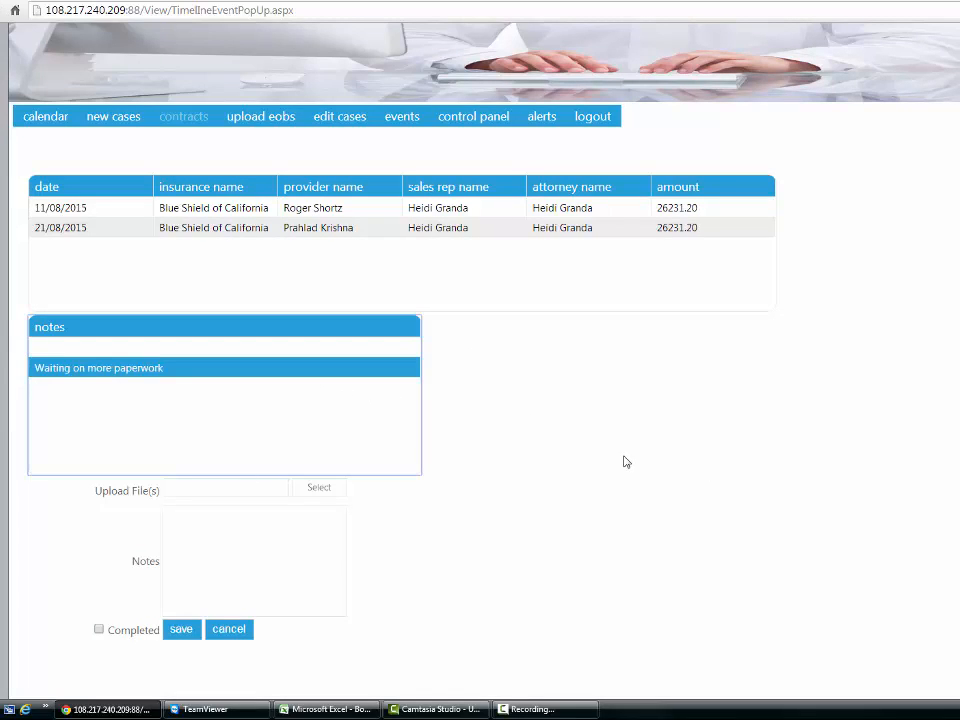
scroll(624, 461, "down", 1)
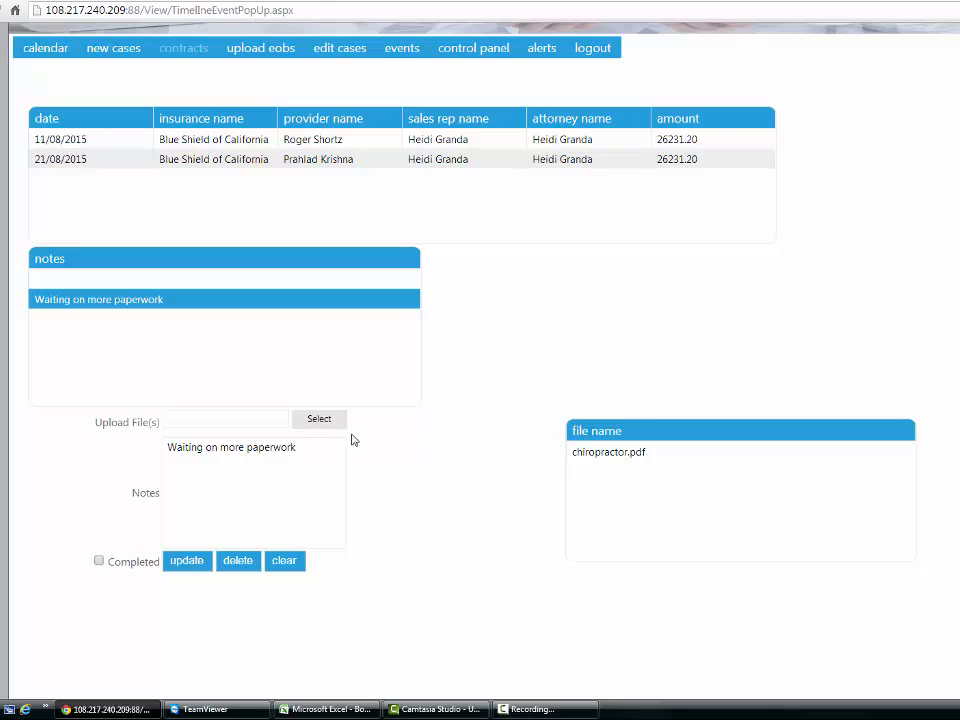
Attach the CoveredCA PDF from the 2015-10 (OCT) scans folder to the note
left_click(308, 472)
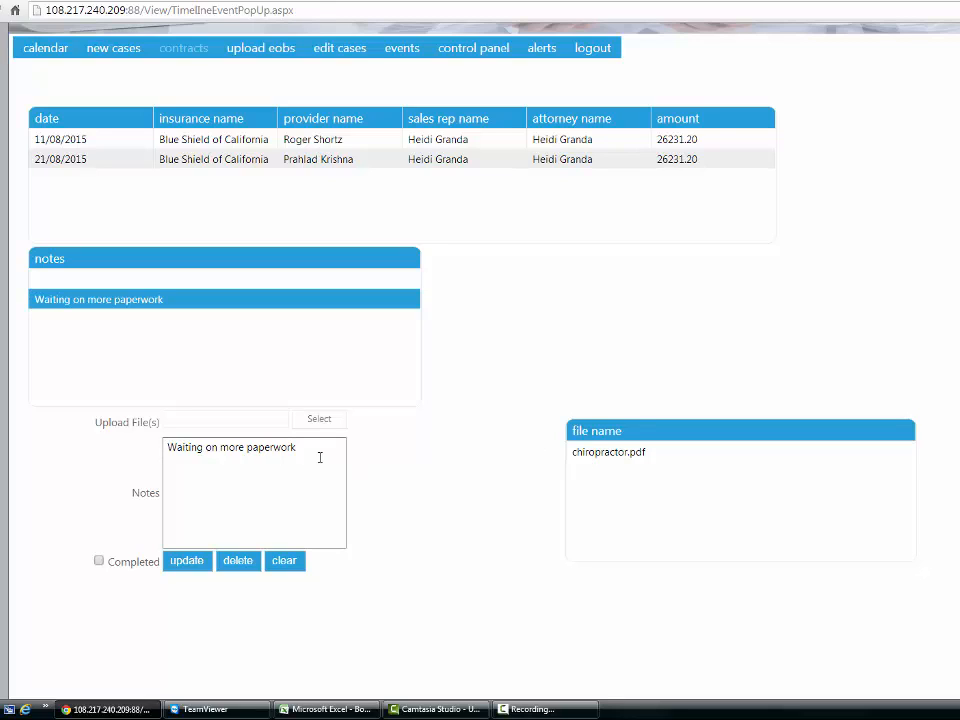
left_click(324, 421)
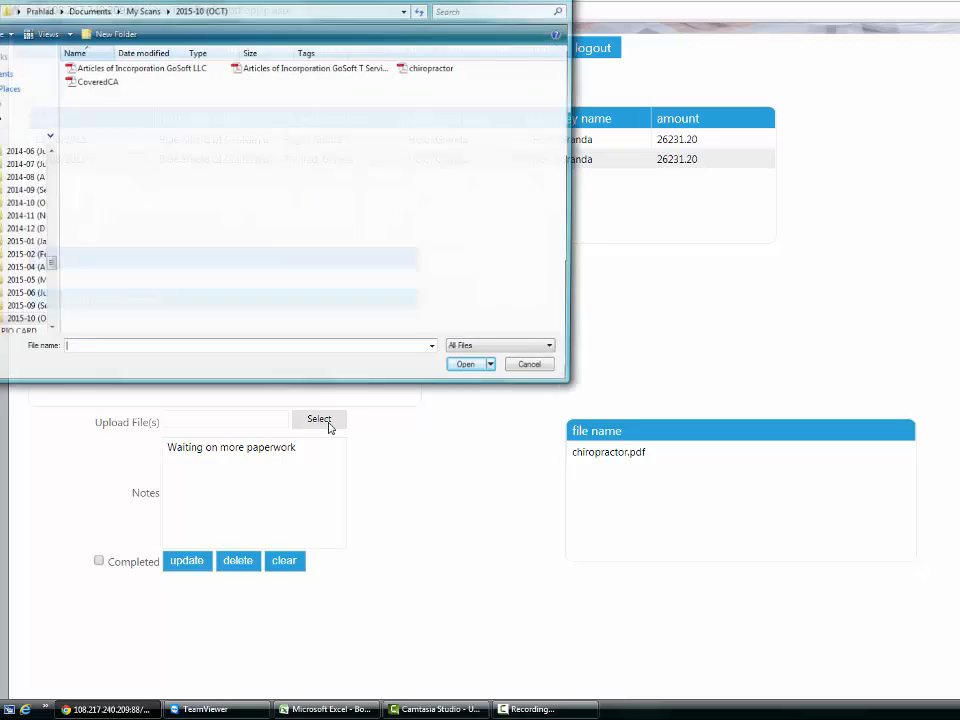
left_click(100, 84)
left_click(470, 368)
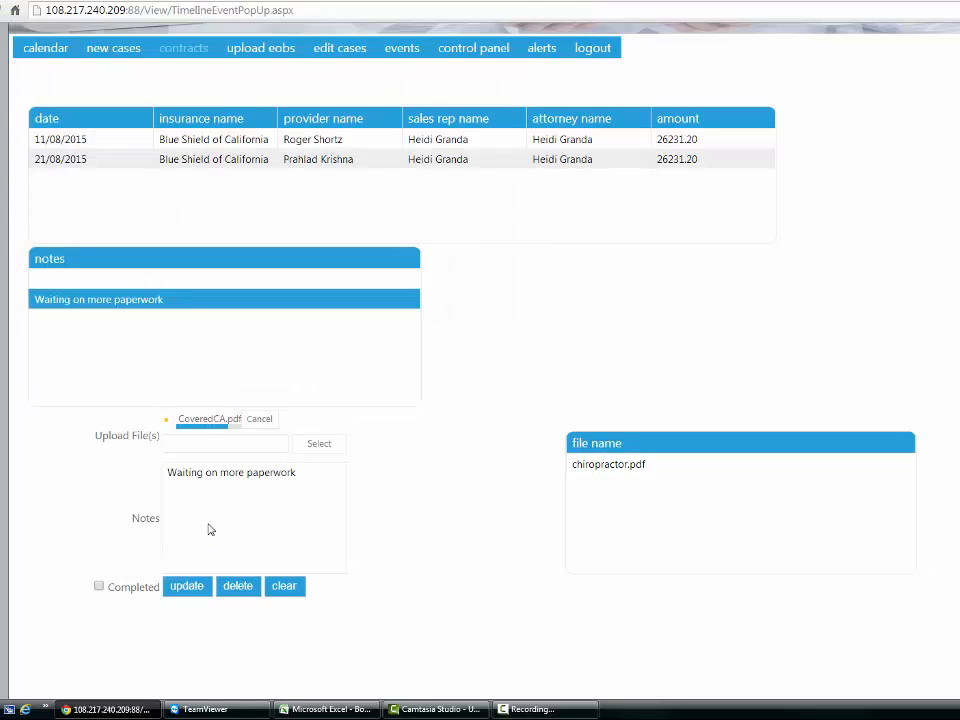
Append ". Received second document. Waiting on third" to the note text and update the note
left_click(312, 473)
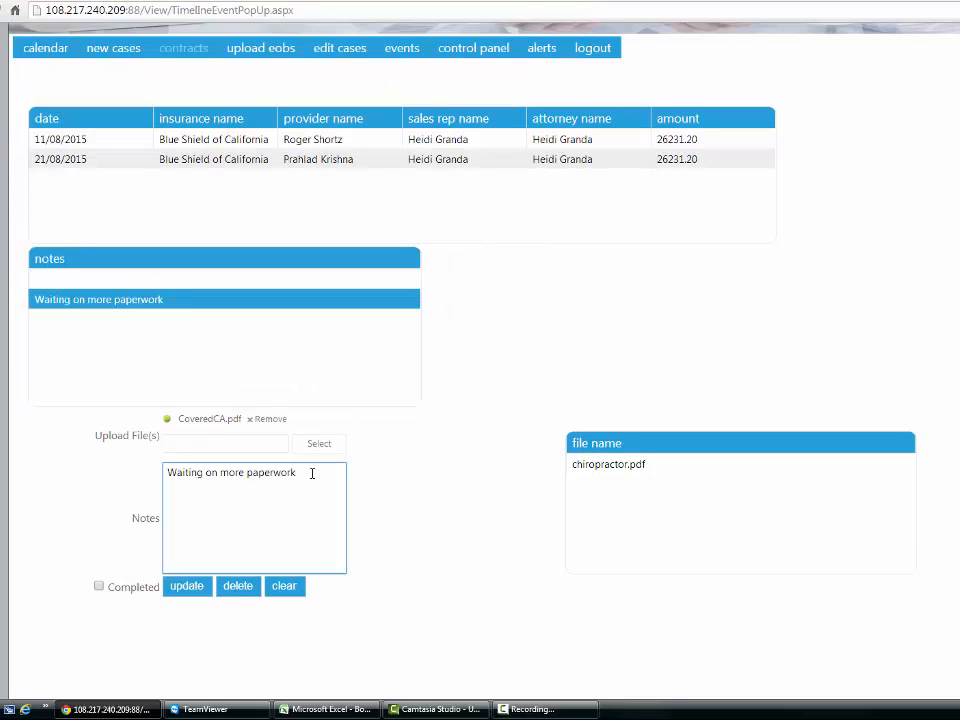
type("Received second docs")
key("BackSpace")
key("BackSpace")
type("cument.  Waiting on third")
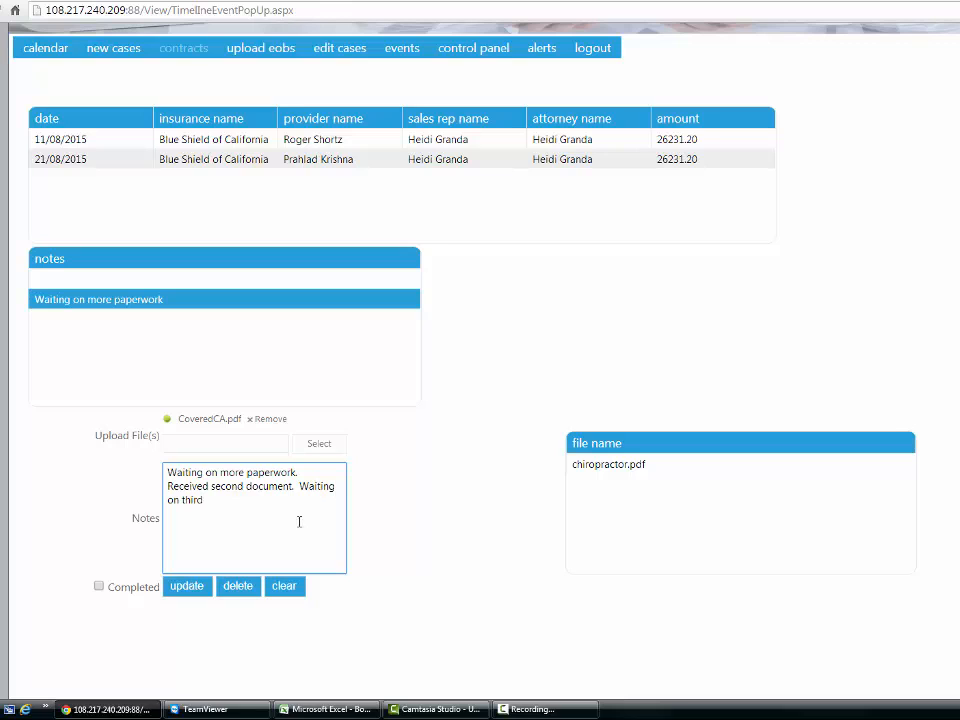
left_click(201, 595)
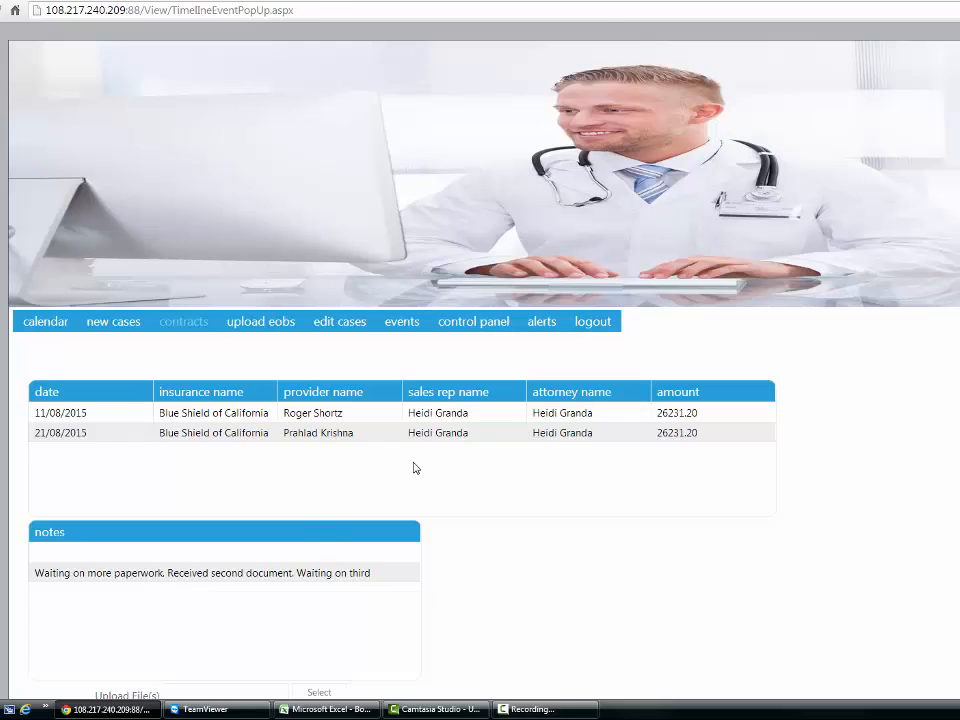
Reopen the updated note and check its attached files, selecting CoveredCA.pdf in the file list
scroll(413, 467, "down", 3)
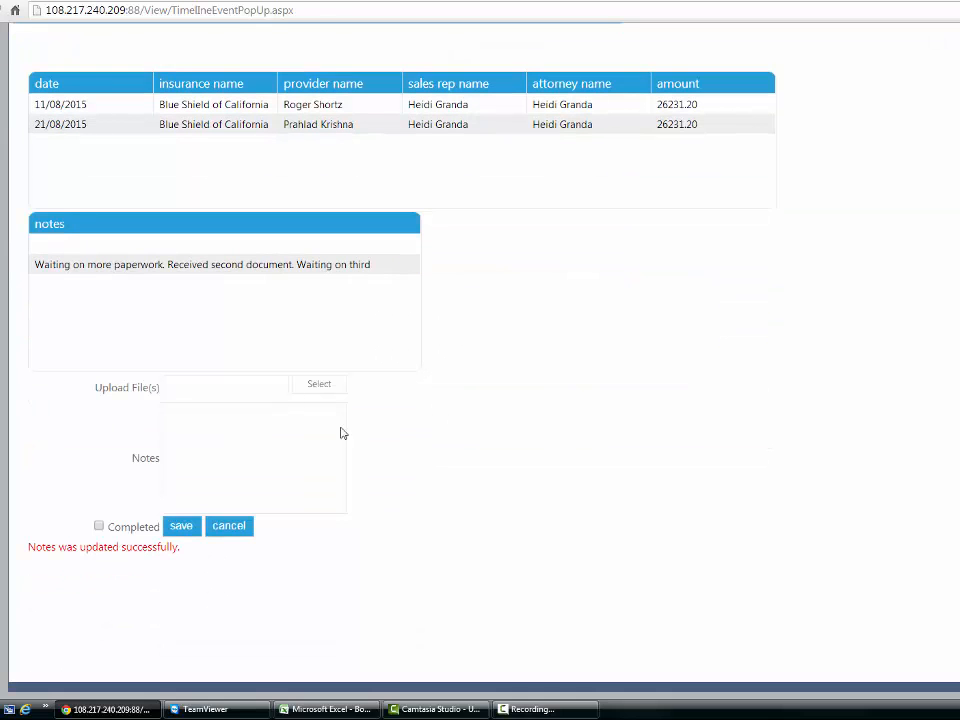
left_click(124, 268)
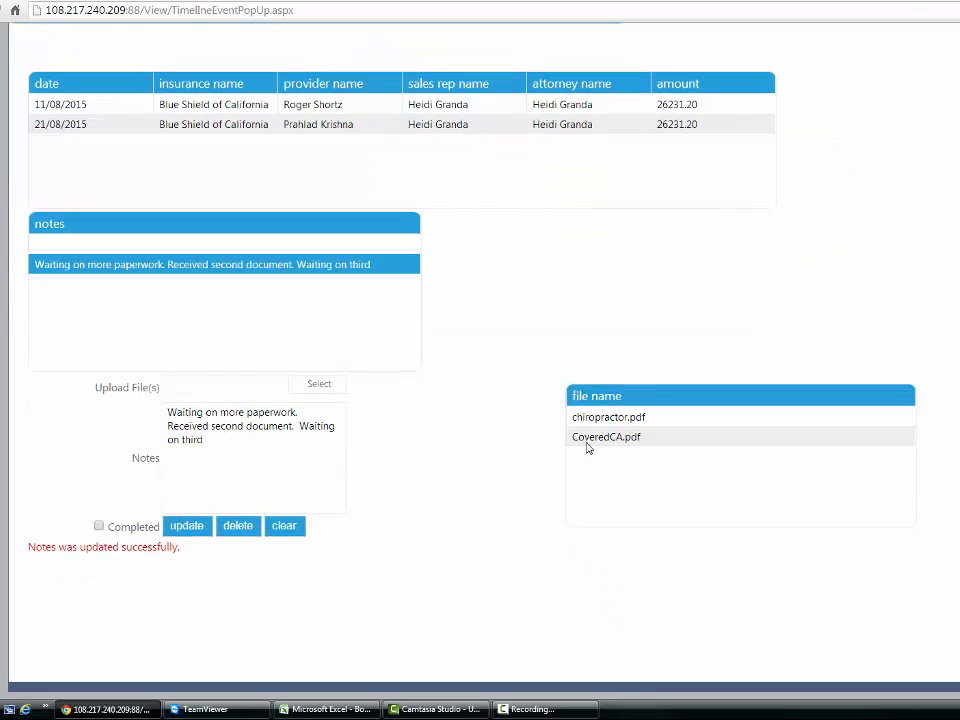
left_click(602, 418)
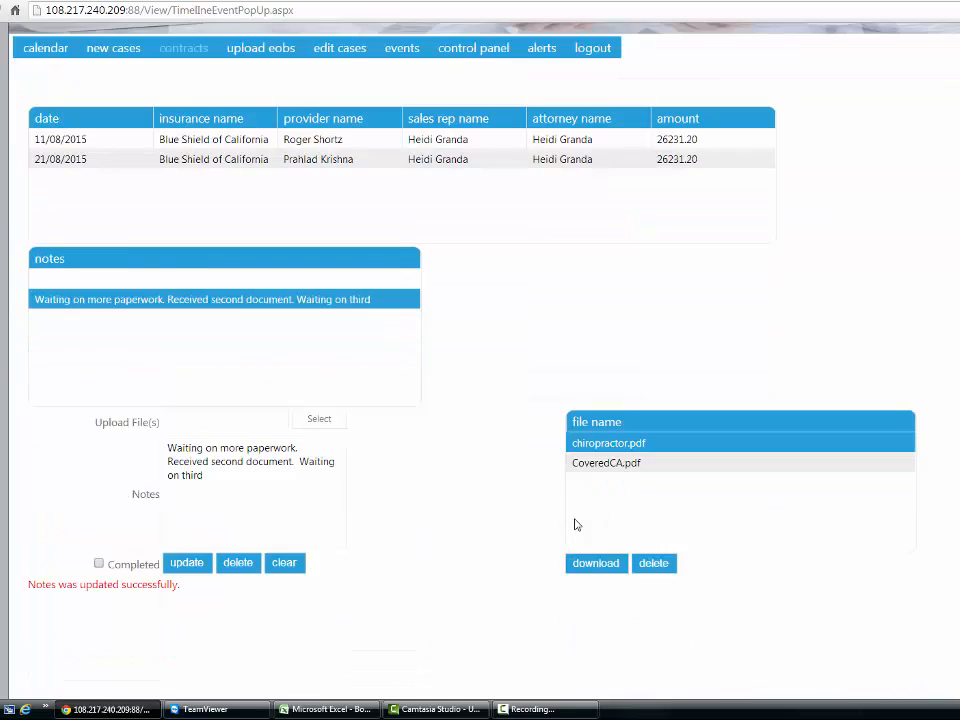
left_click(612, 425)
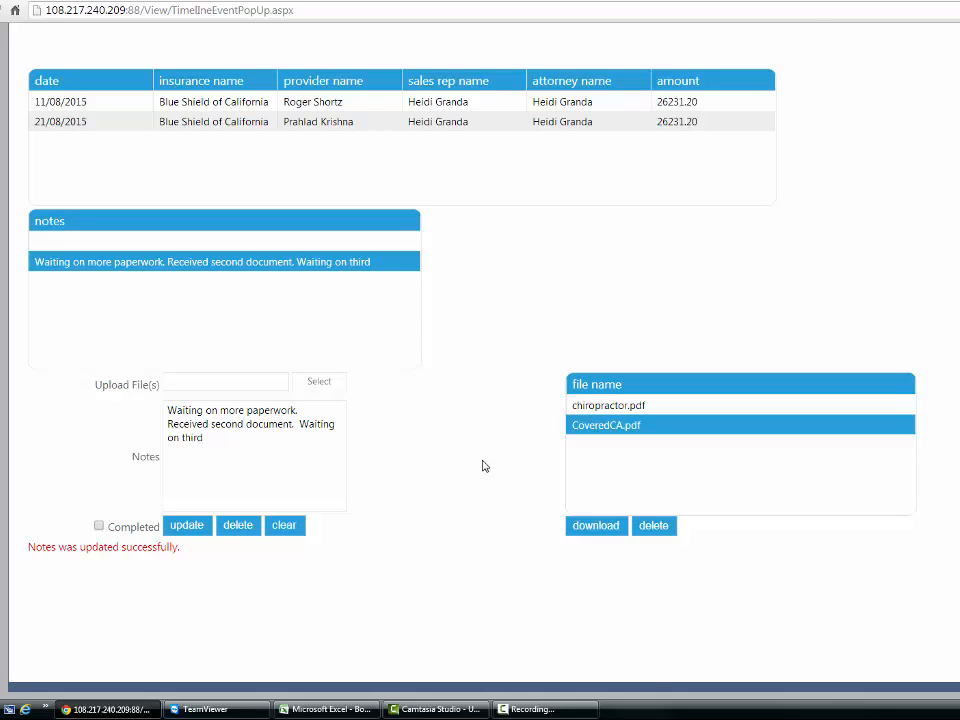
Return to the calendar and open the Test ( Deposition Date ) entry through the October 8 Deposition Date Process event
scroll(482, 466, "up", 2)
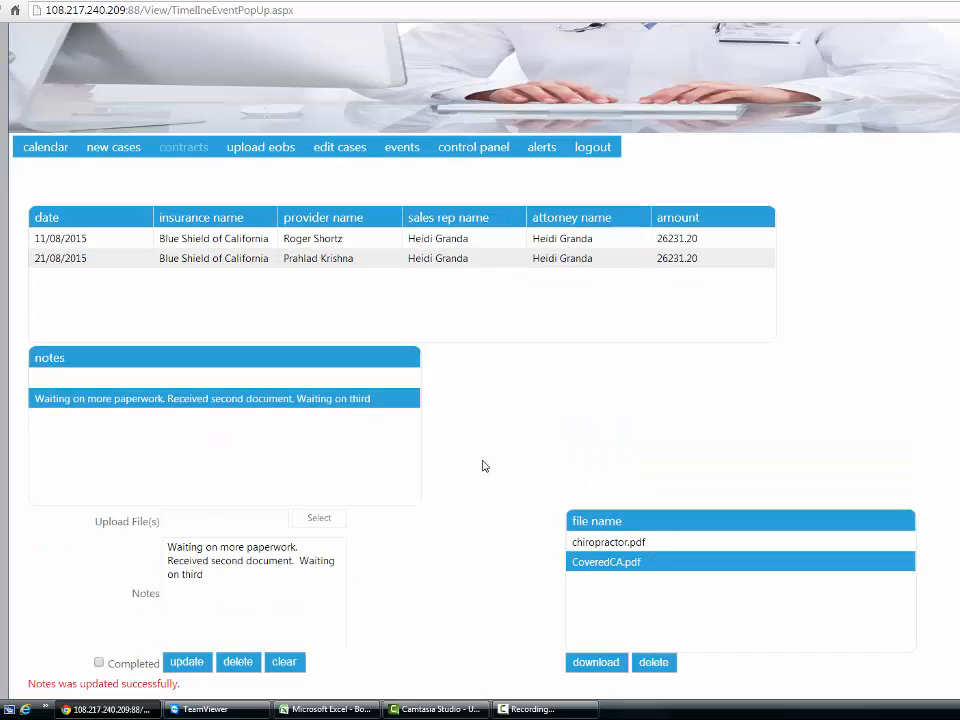
left_click(52, 148)
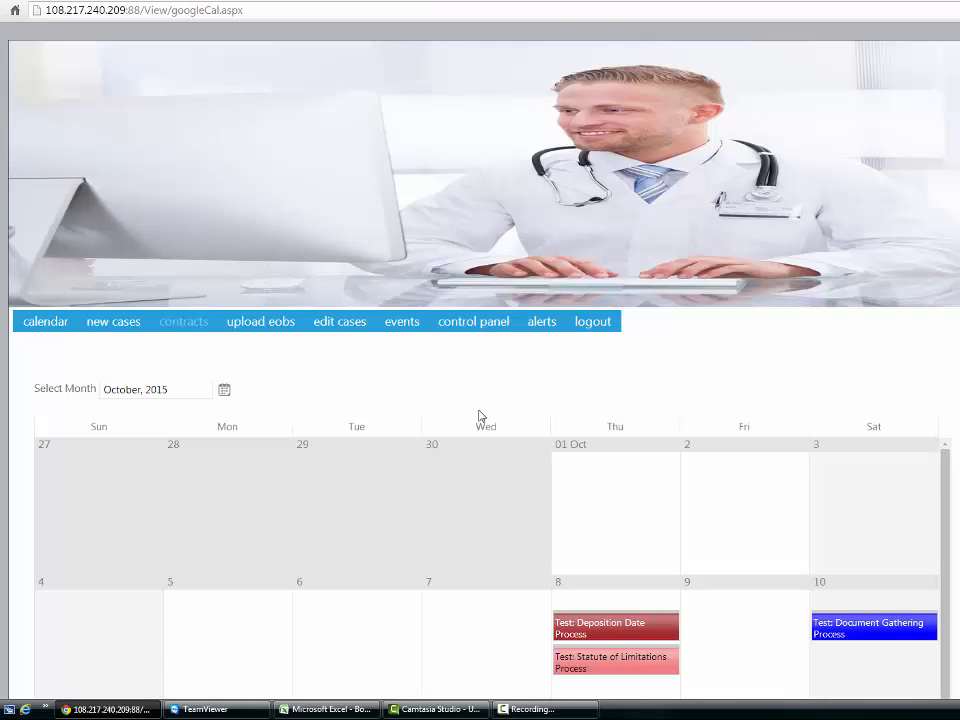
scroll(482, 416, "down", 2)
left_click(631, 499)
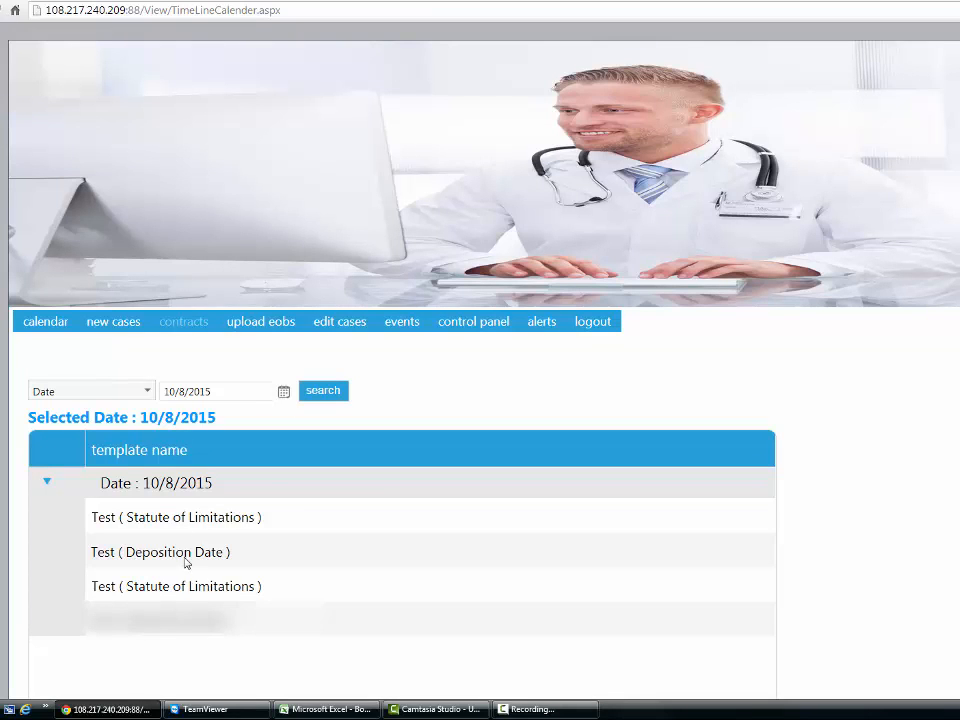
left_click(184, 560)
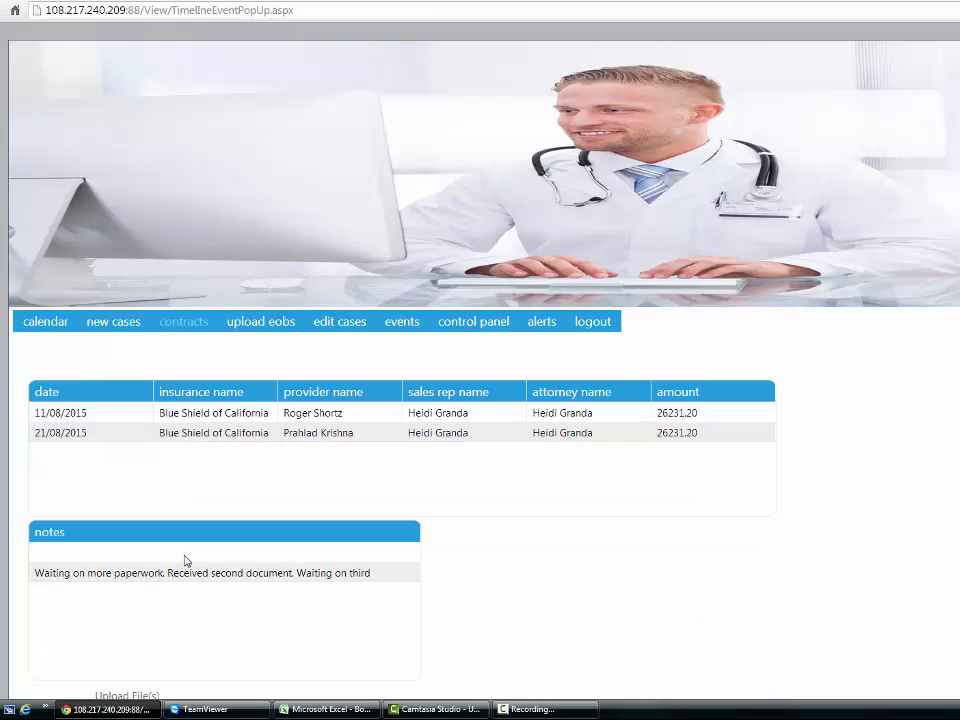
Select the deposition event's note to review its full text and attached files
scroll(184, 560, "down", 2)
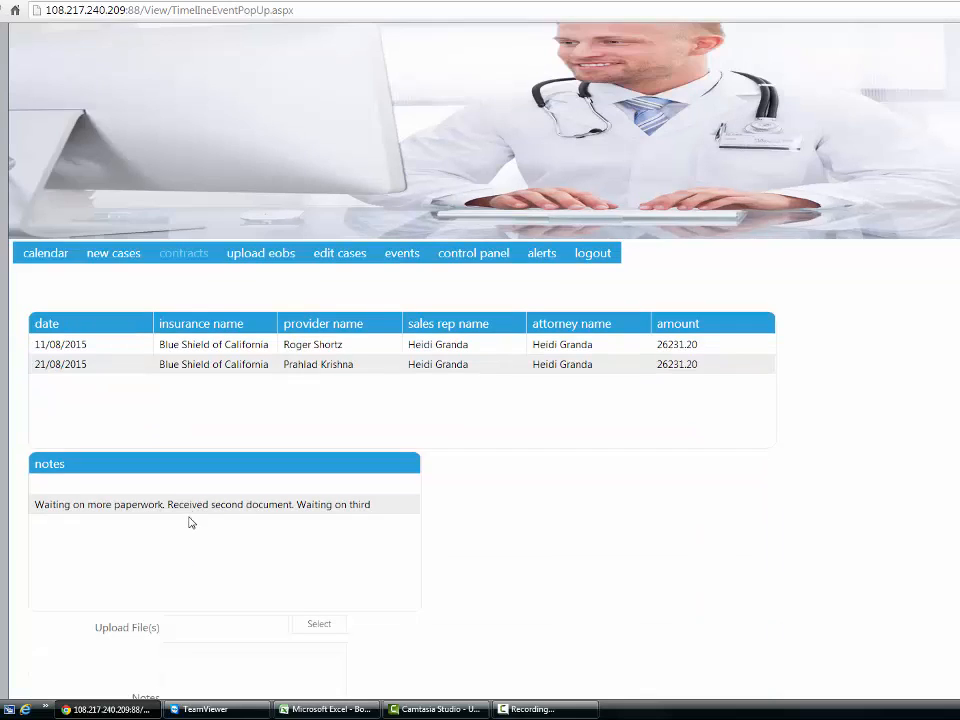
left_click(251, 514)
scroll(555, 566, "down", 3)
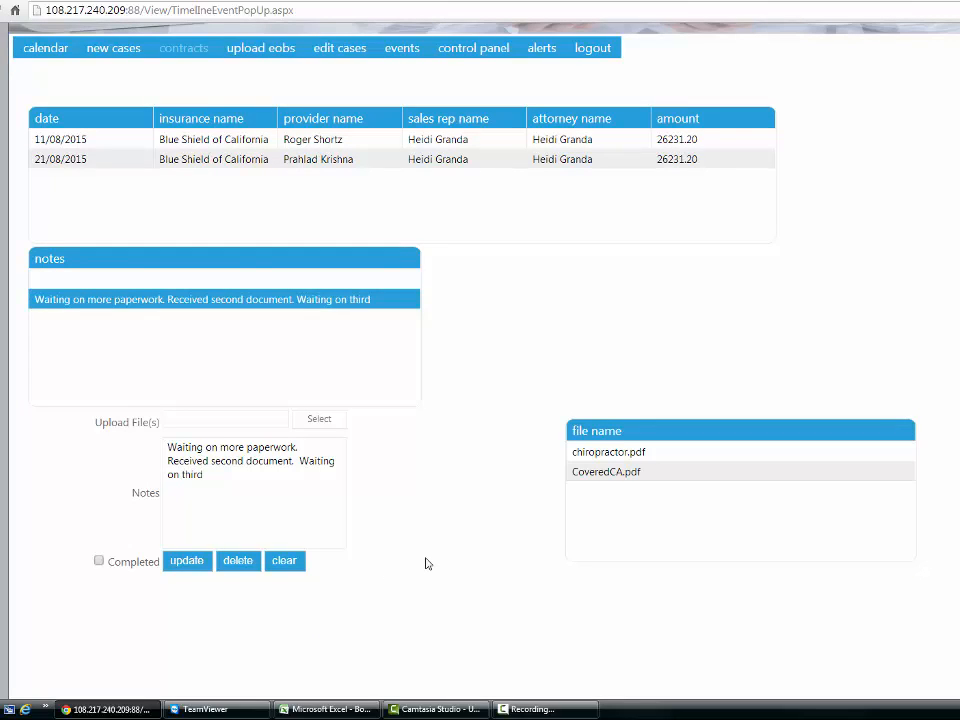
Go to the events timeline, open the Test ( Deposition Date ) entry for 10/8/2015 and select its note
mouse_move(400, 48)
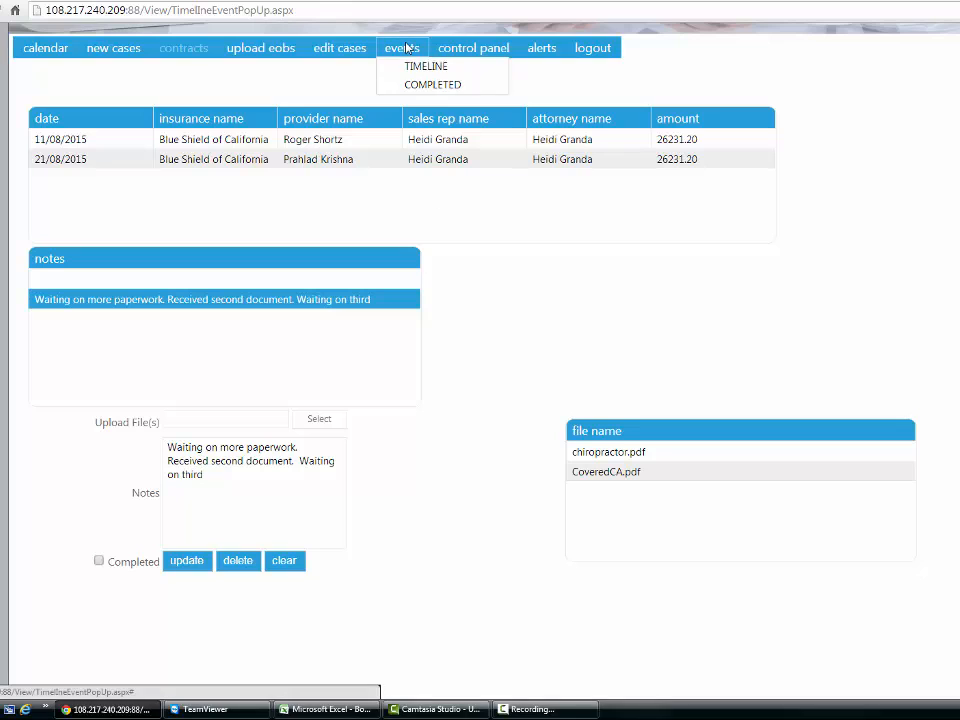
left_click(422, 67)
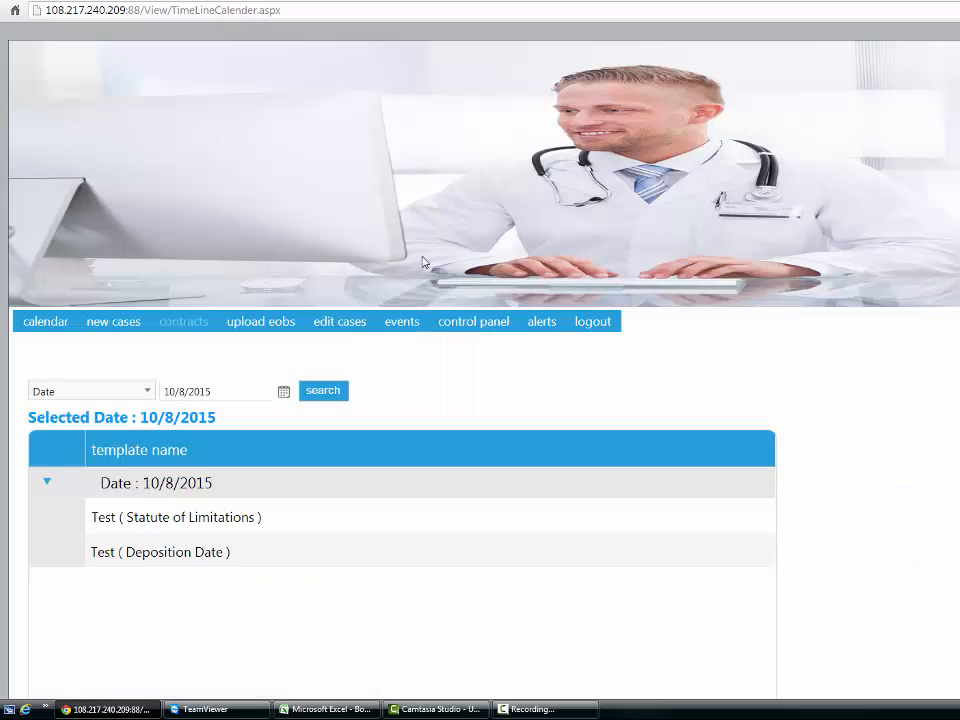
left_click(160, 555)
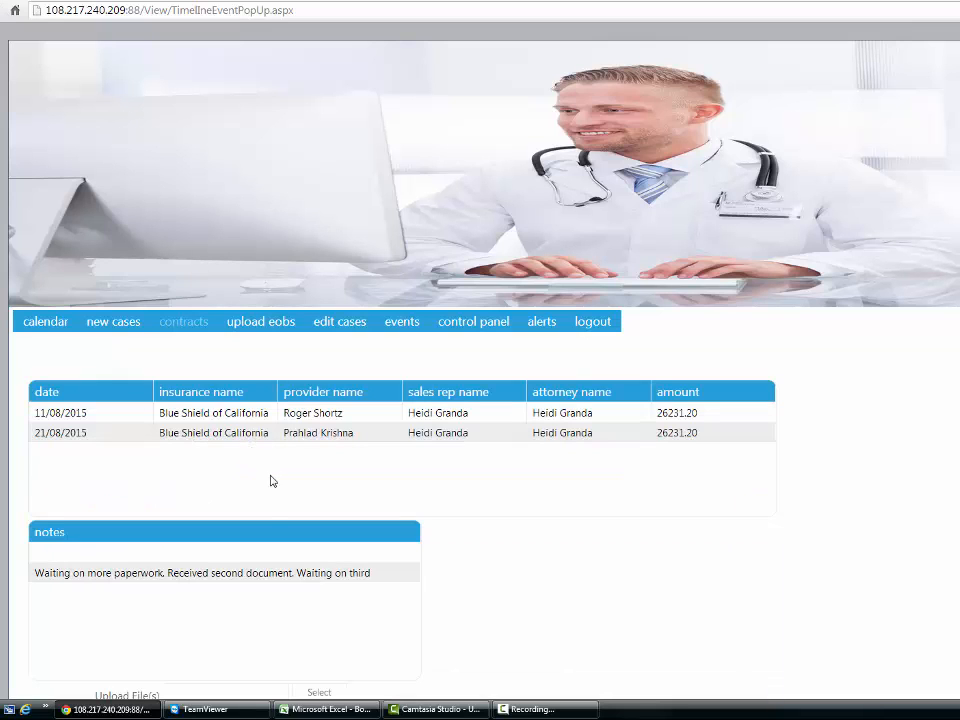
left_click(246, 577)
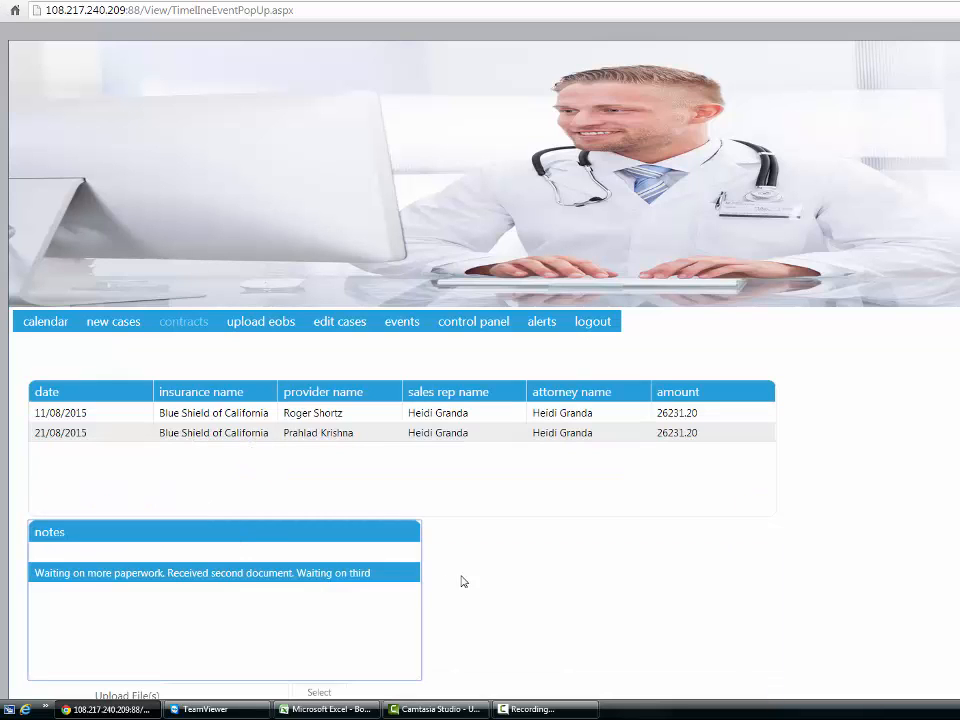
Review the deposition note's attached files, then return to the events timeline and reopen the Test ( Deposition Date ) entry and its note
scroll(482, 574, "down", 3)
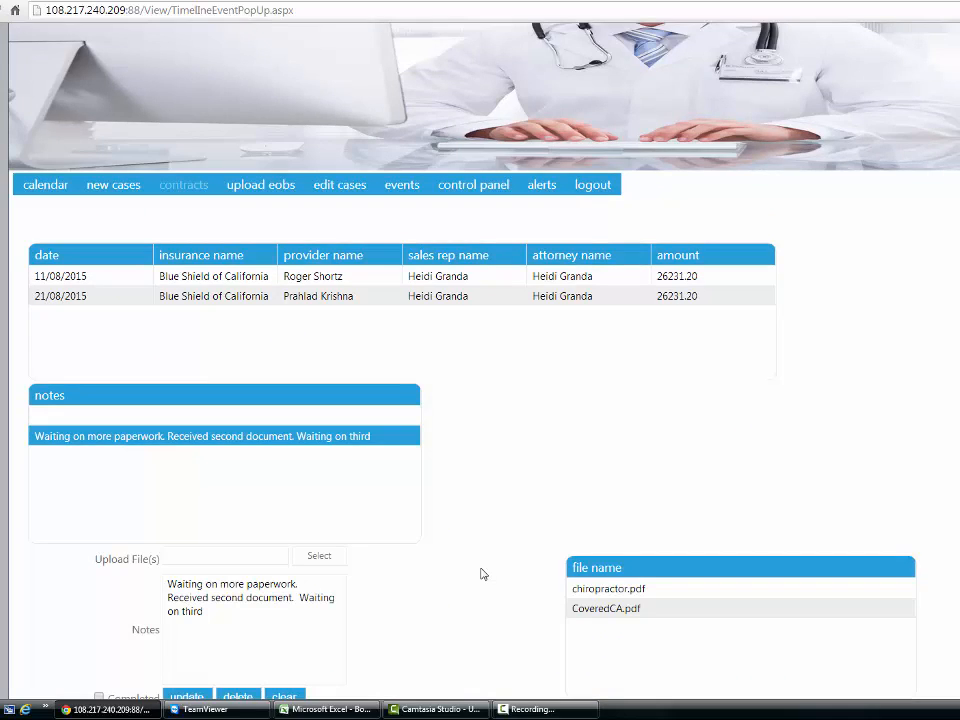
mouse_move(401, 185)
scroll(490, 453, "down", 2)
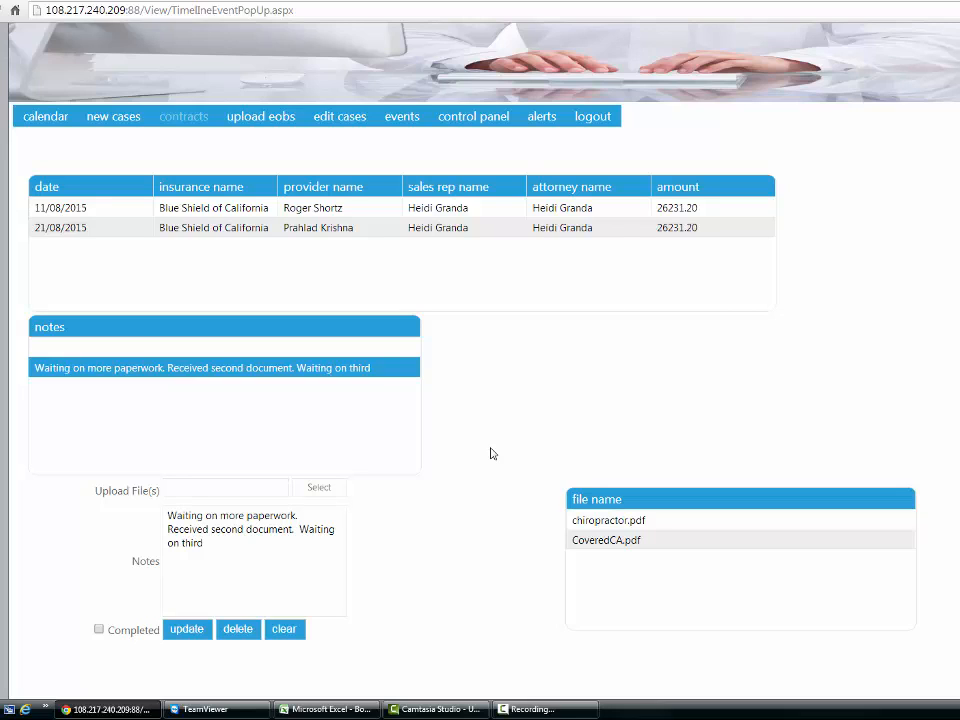
left_click(410, 136)
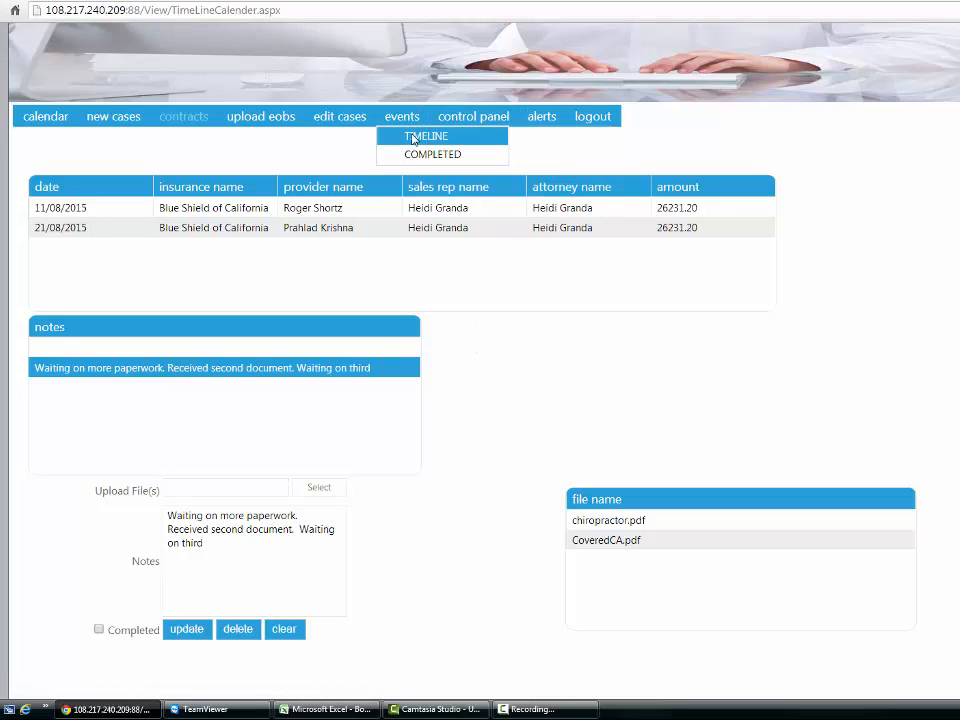
scroll(204, 456, "down", 1)
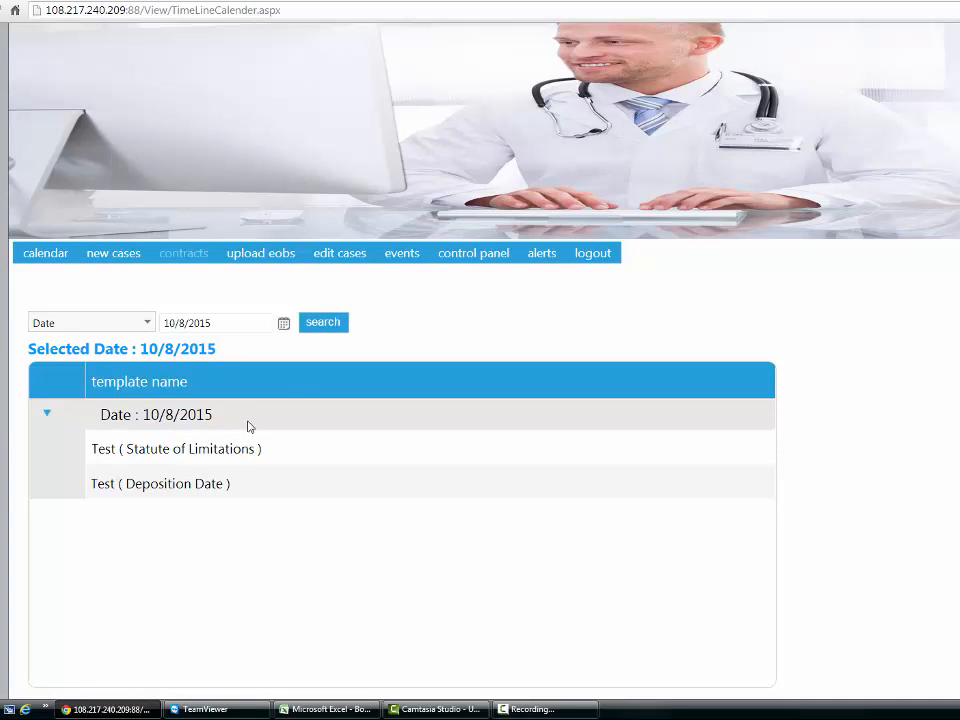
scroll(265, 452, "down", 1)
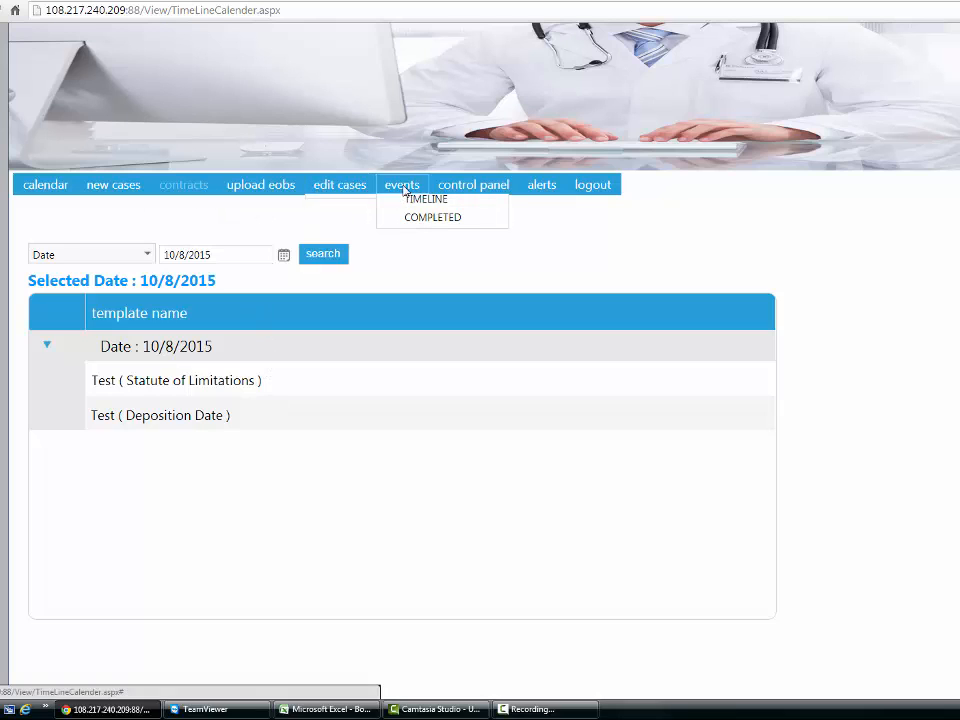
left_click(210, 411)
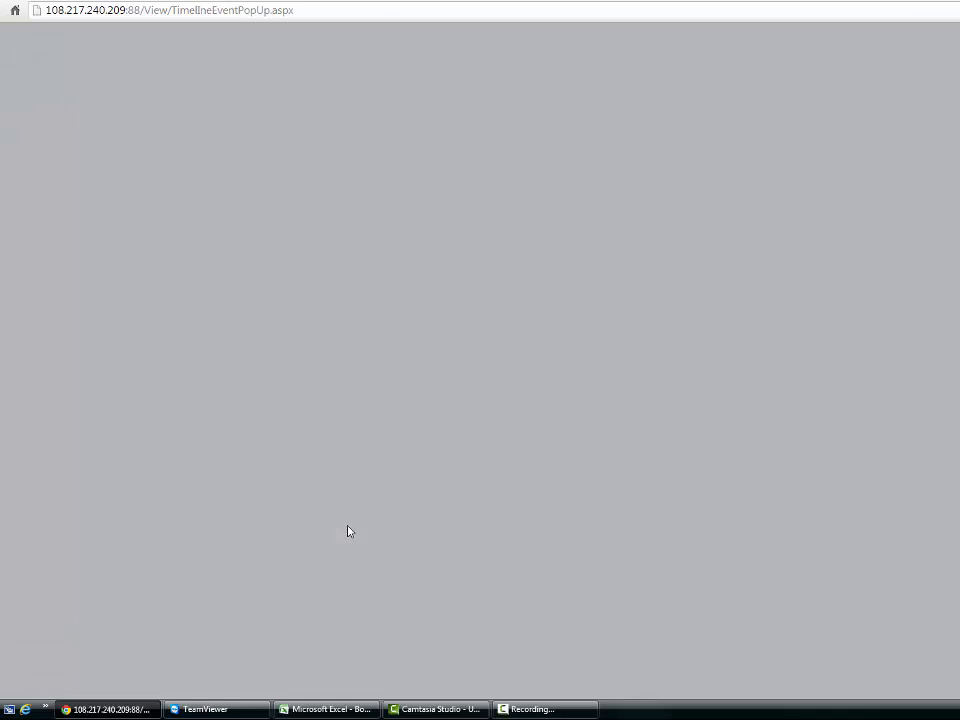
scroll(416, 452, "down", 3)
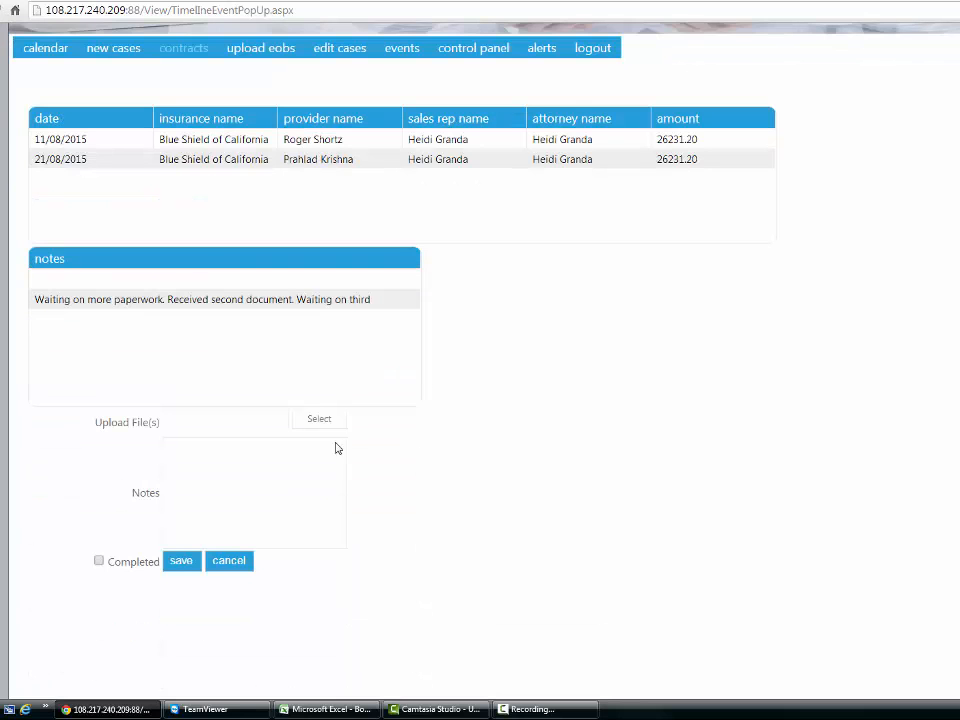
left_click(193, 306)
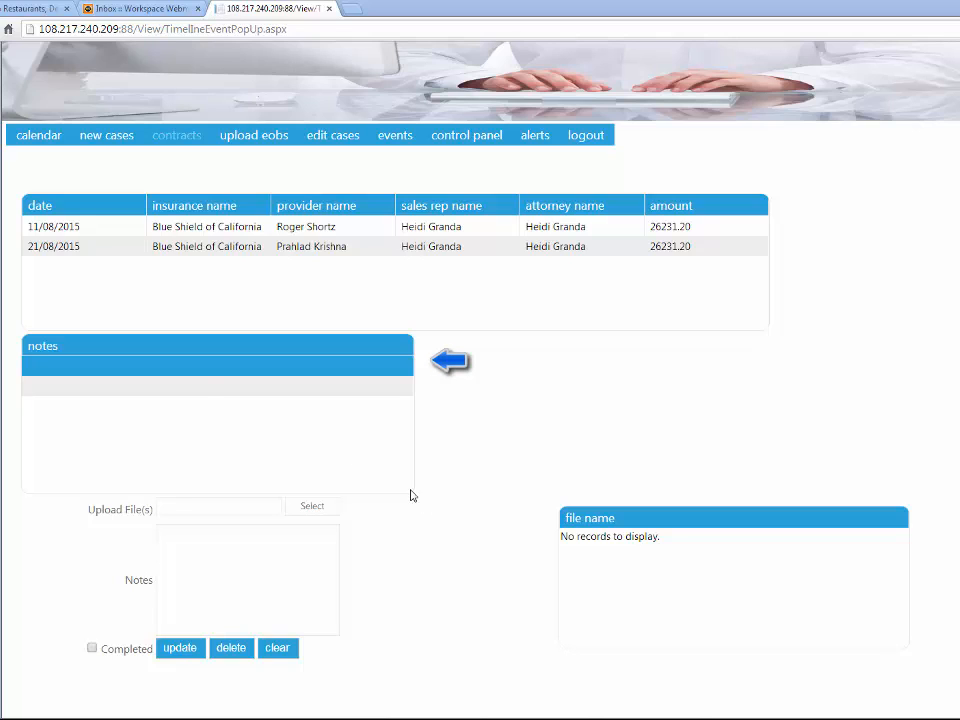
Select the event's second note, the one with chiropractor.pdf and CoveredCA.pdf attached
left_click(184, 394)
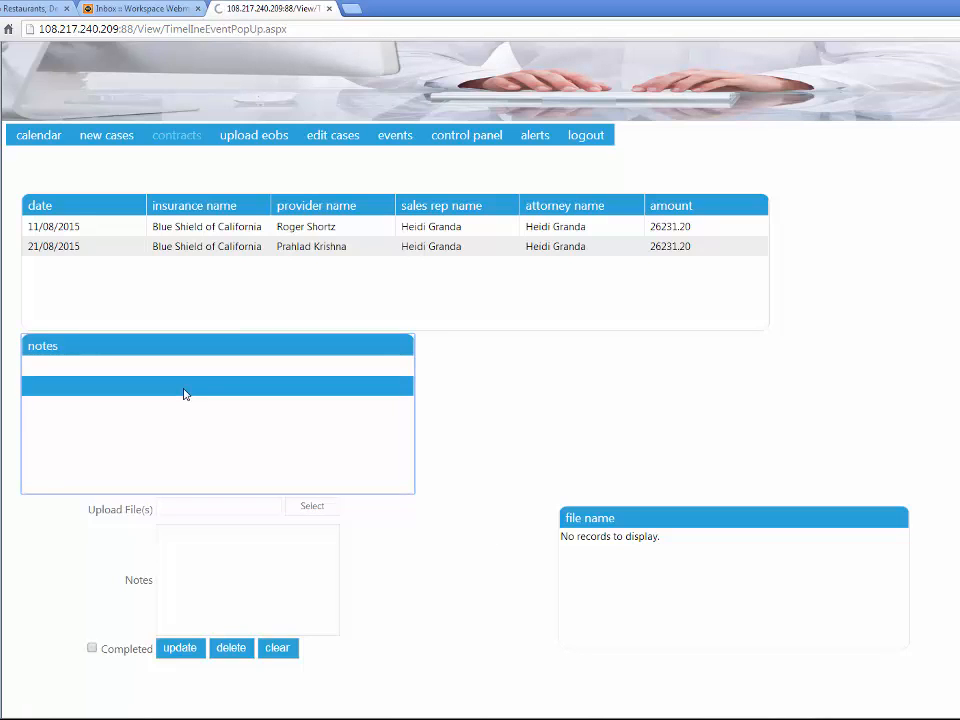
scroll(525, 504, "down", 4)
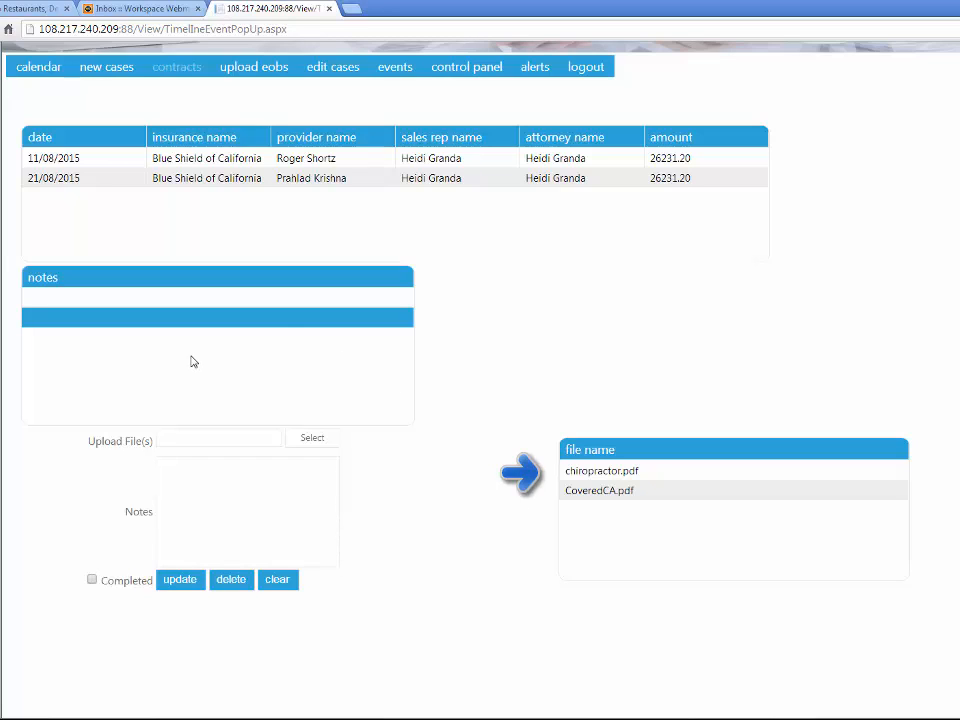
left_click(194, 314)
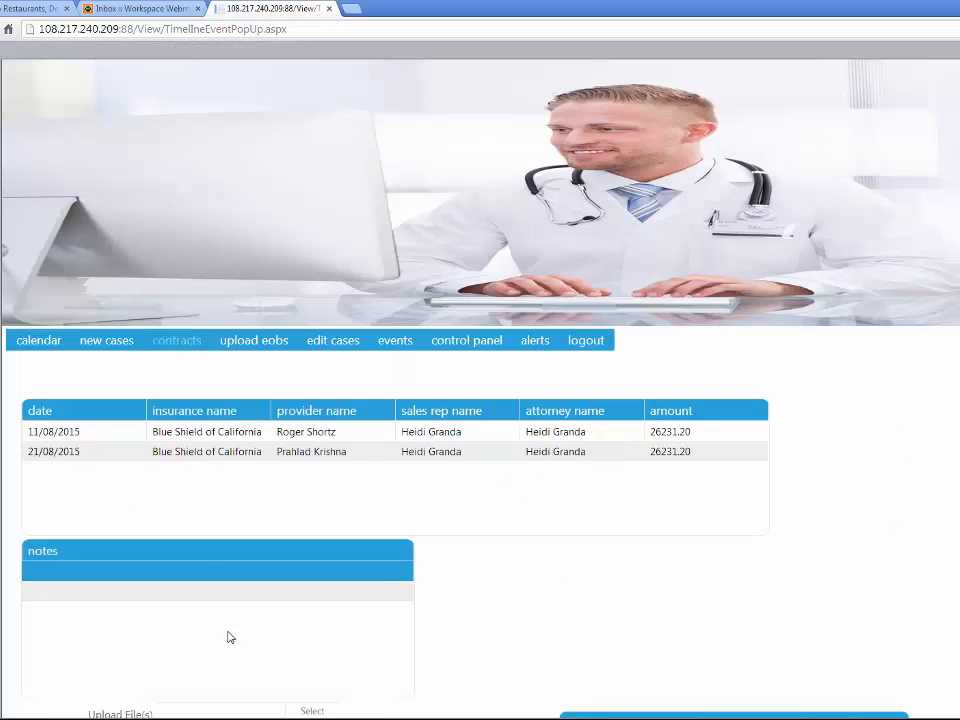
left_click(253, 598)
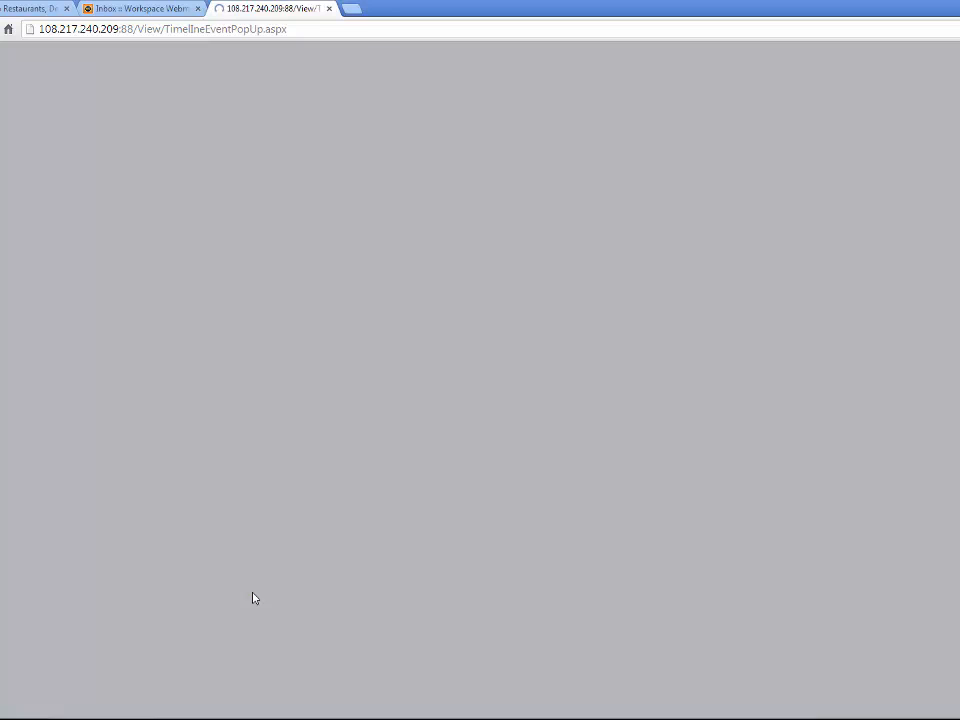
scroll(516, 619, "down", 3)
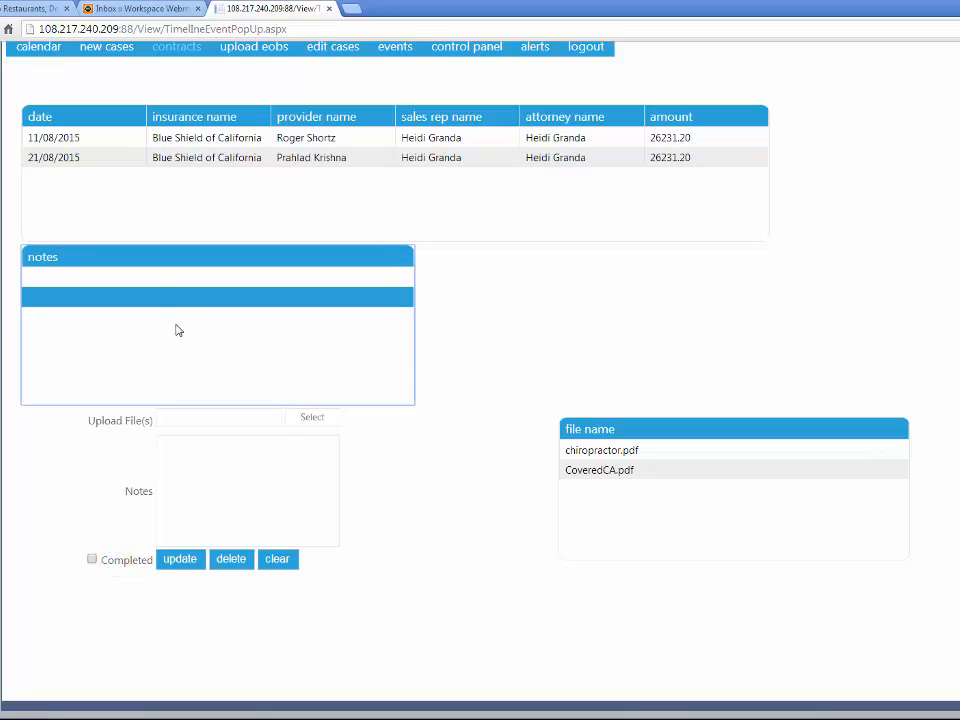
Enter "Completed this stage" as the note text, mark the event as Completed and update it
left_click(200, 476)
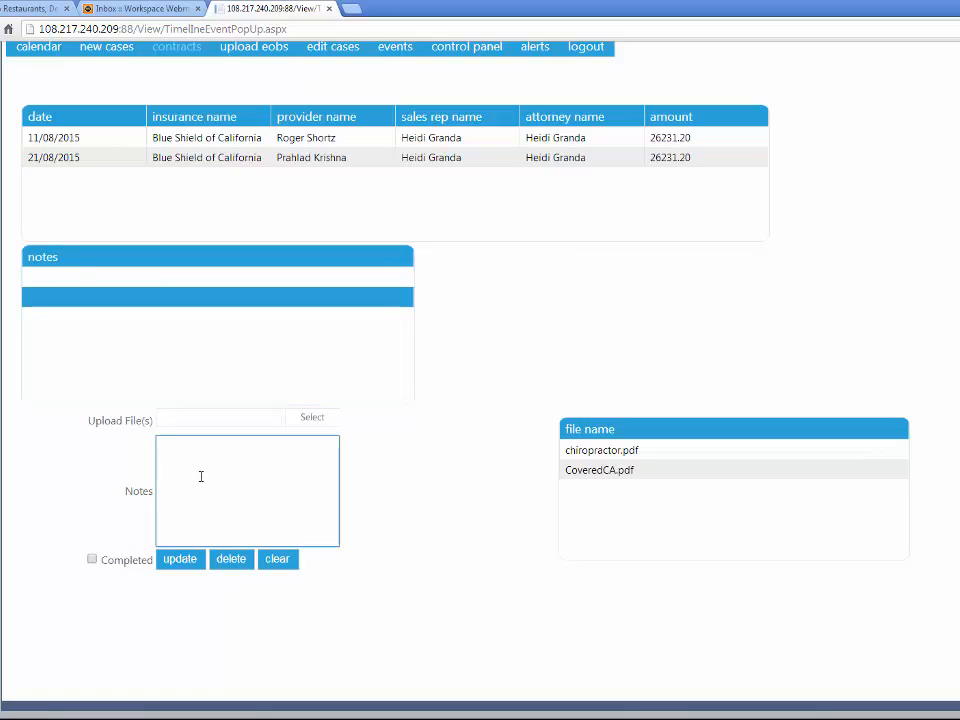
type("Completed this stage")
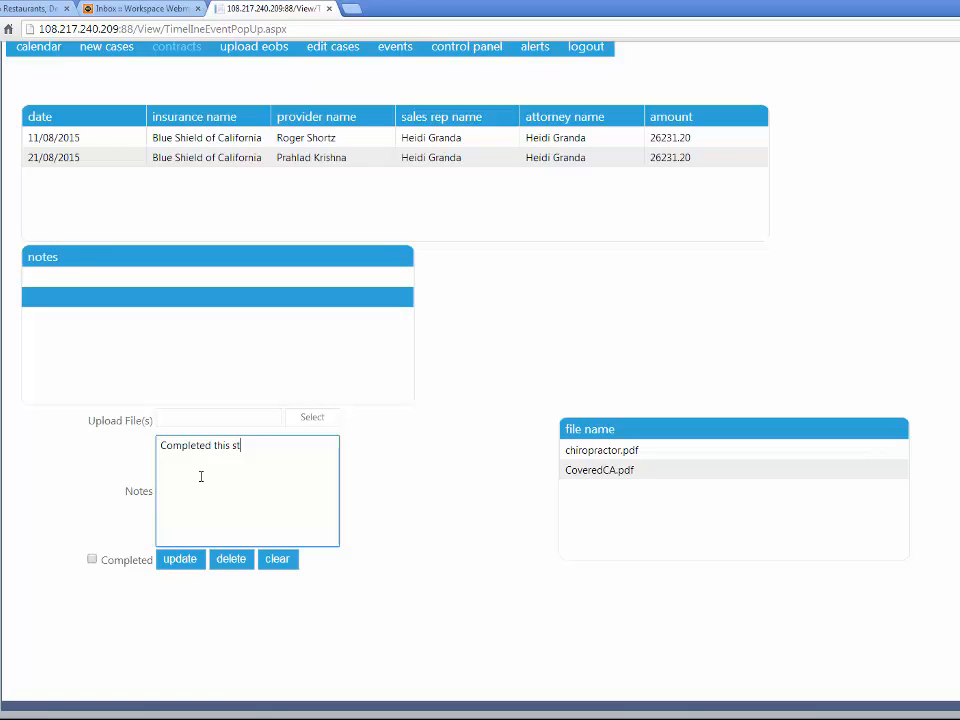
left_click(91, 560)
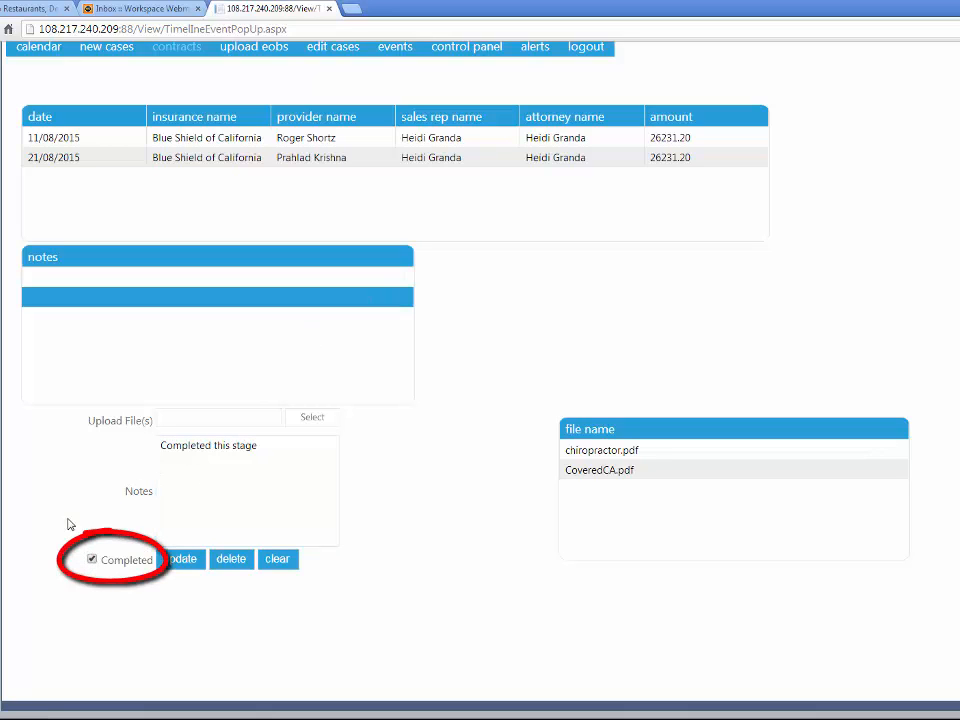
left_click(188, 566)
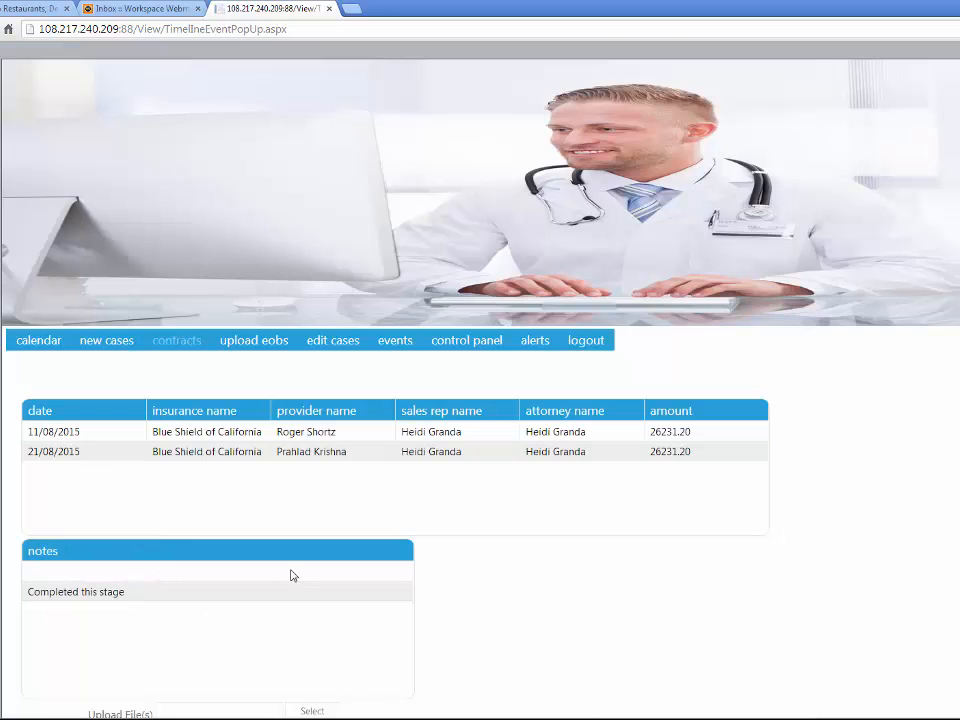
Return to the October 2015 calendar and open October 8 to check which events are still scheduled
scroll(291, 574, "down", 2)
scroll(317, 486, "up", 1)
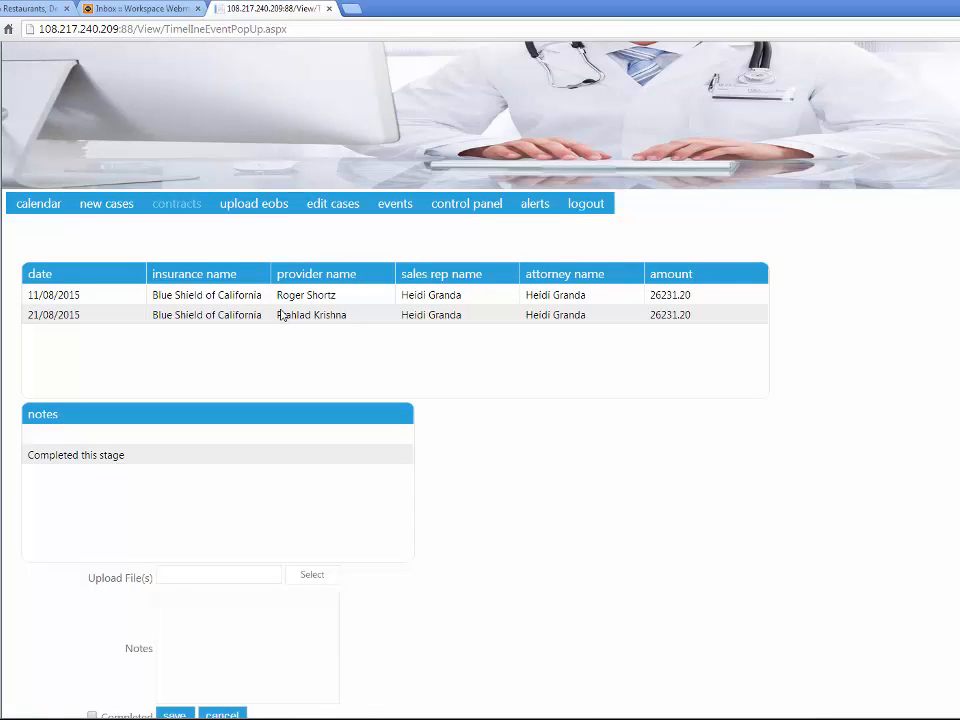
left_click(53, 205)
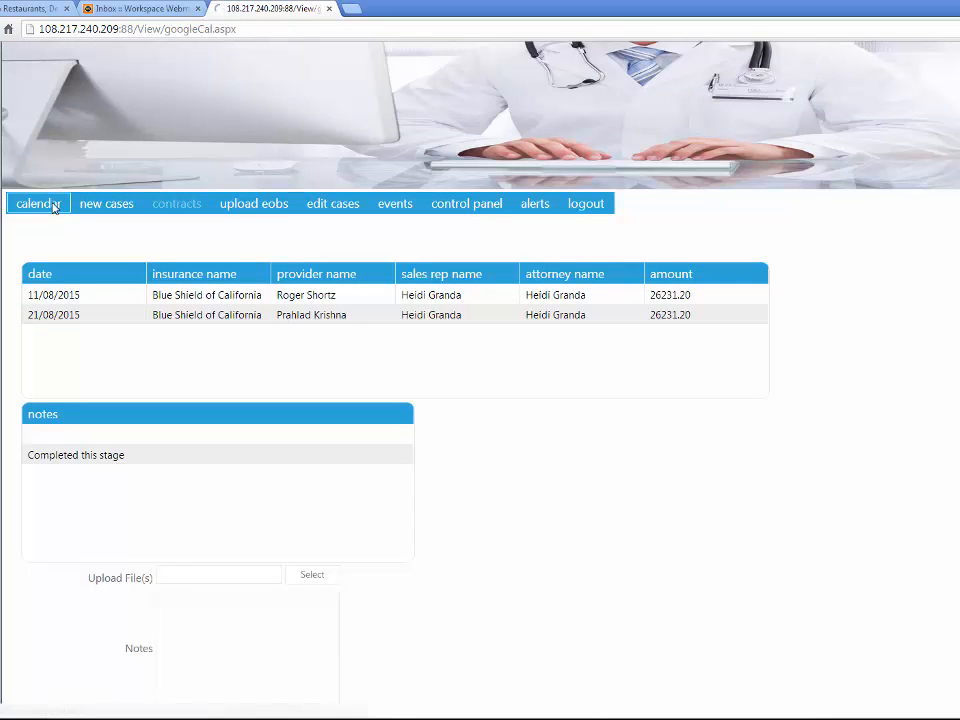
scroll(660, 540, "down", 1)
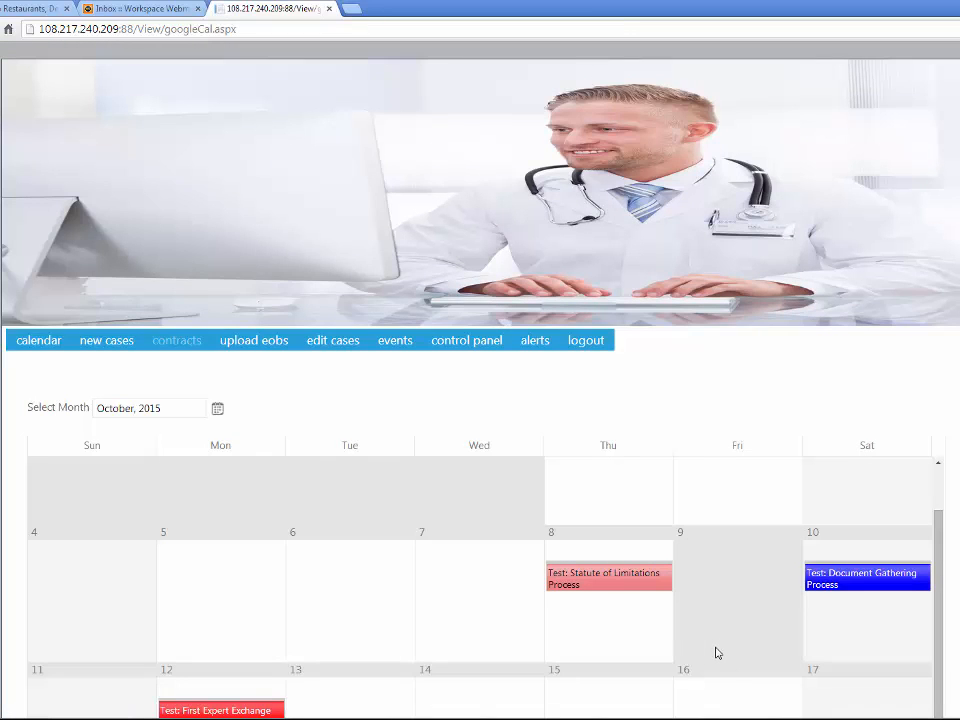
left_click(553, 542)
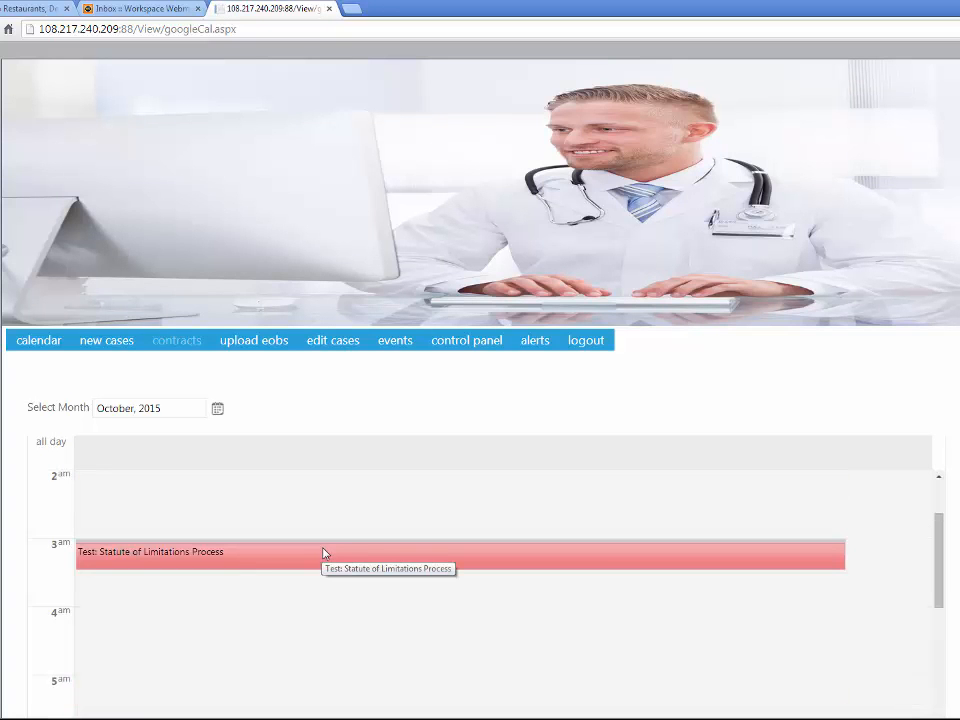
Go to the completed events and search them for "deposition"
mouse_move(391, 348)
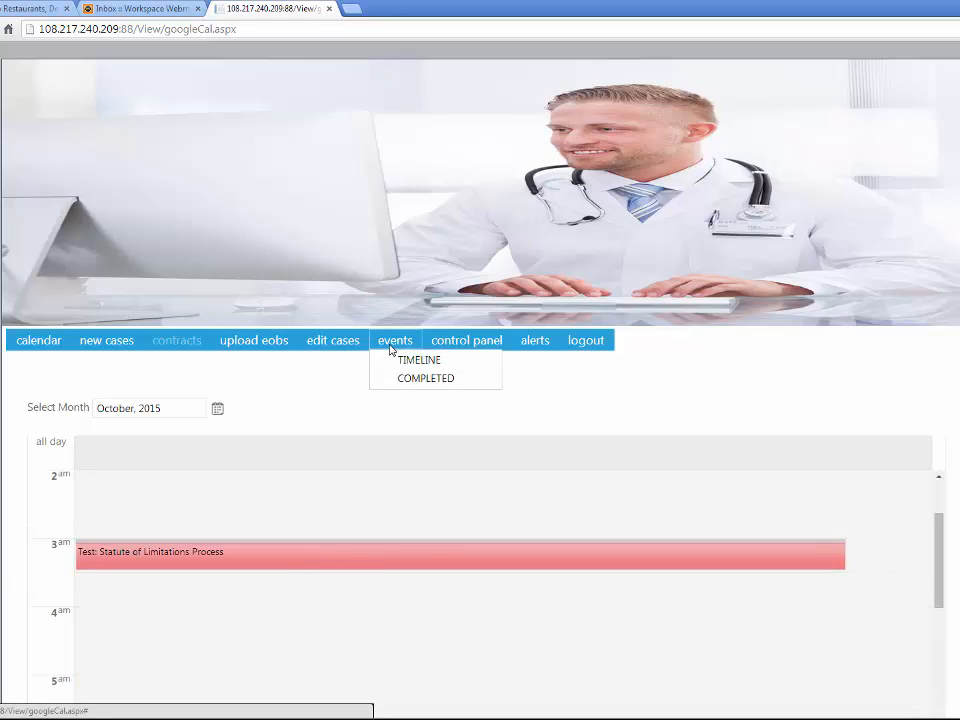
left_click(411, 379)
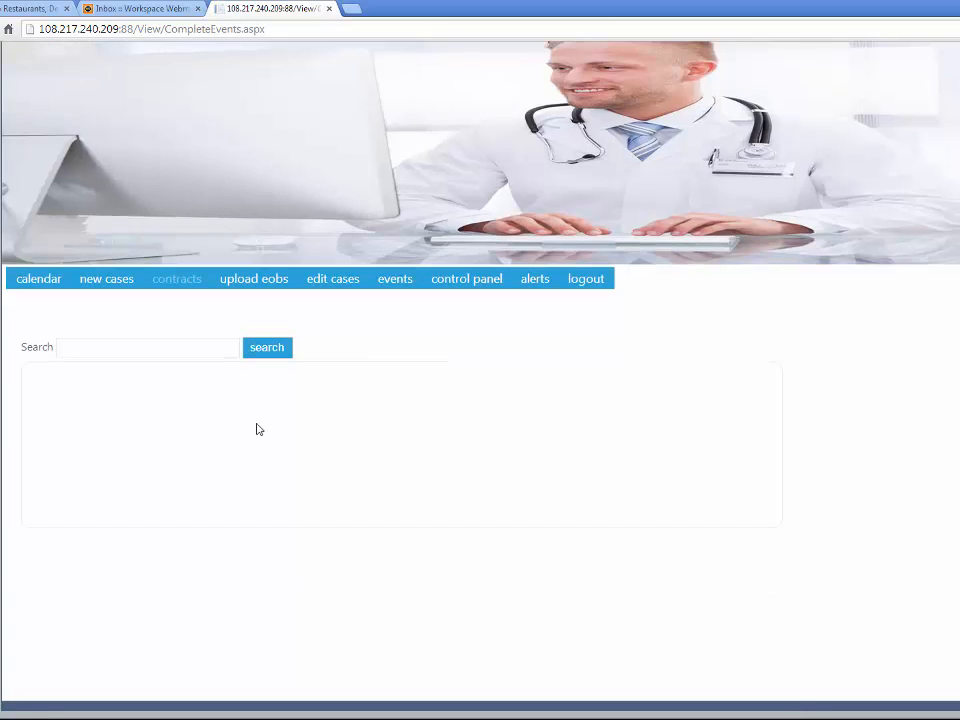
left_click(224, 347)
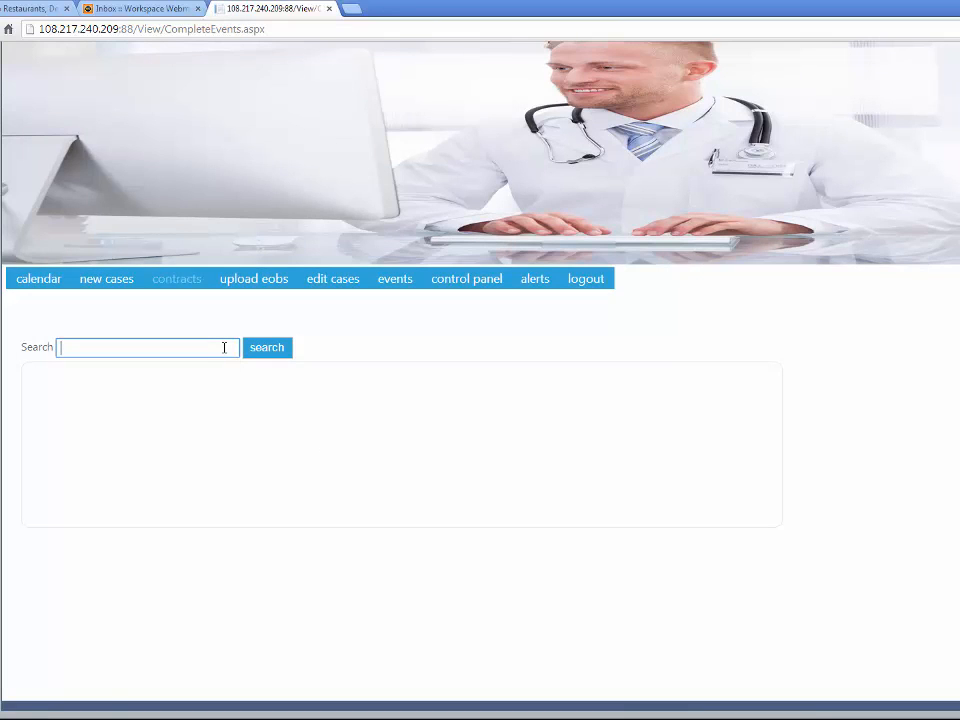
type("deposition")
left_click(262, 349)
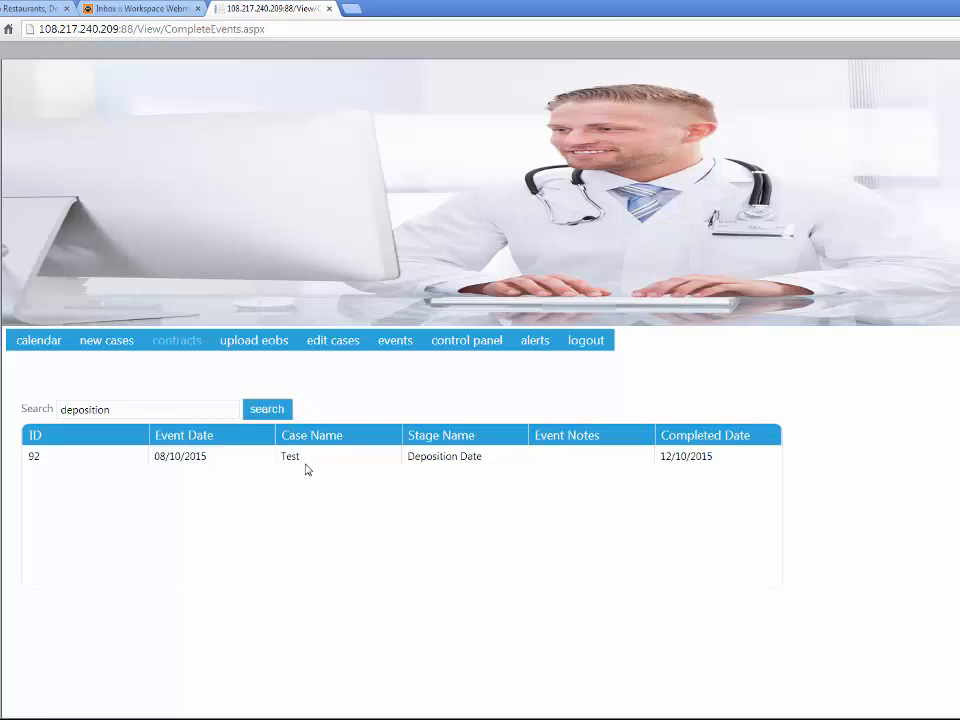
Open the completed Test Deposition Date event and select its "Completed this stage" note to review the text, attached files and Completed status
left_click(306, 460)
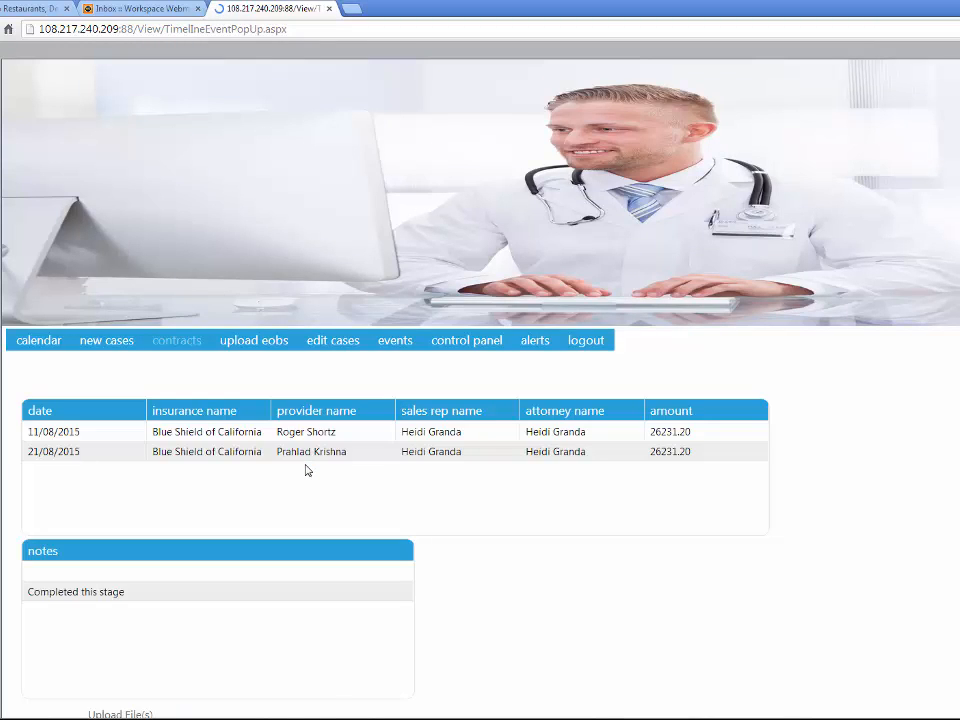
scroll(305, 470, "down", 3)
scroll(530, 550, "down", 1)
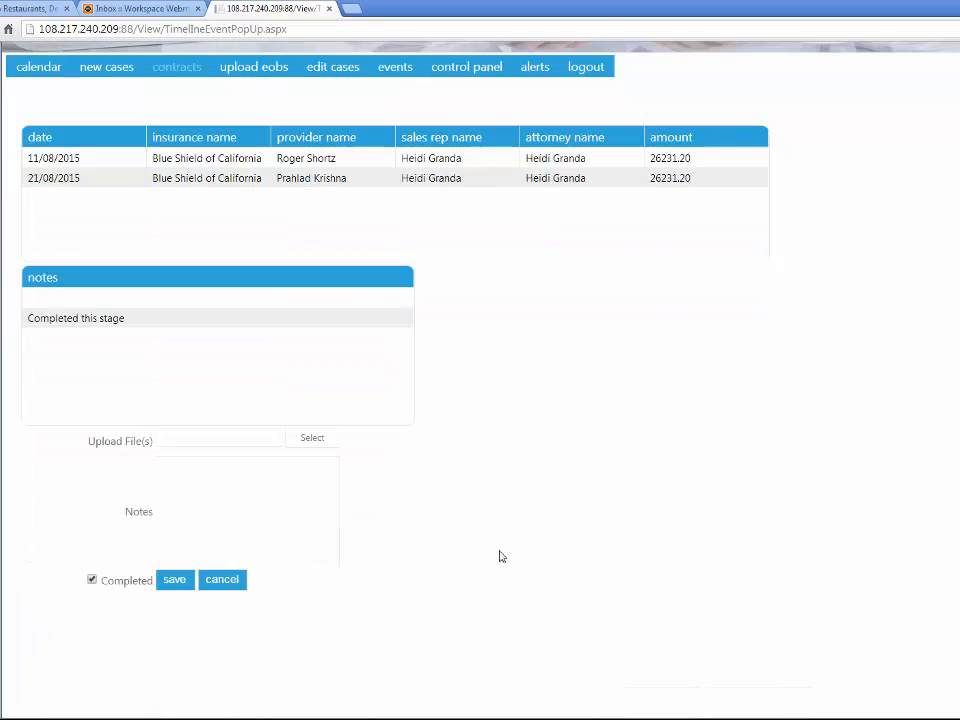
left_click(287, 326)
scroll(122, 320, "up", 4)
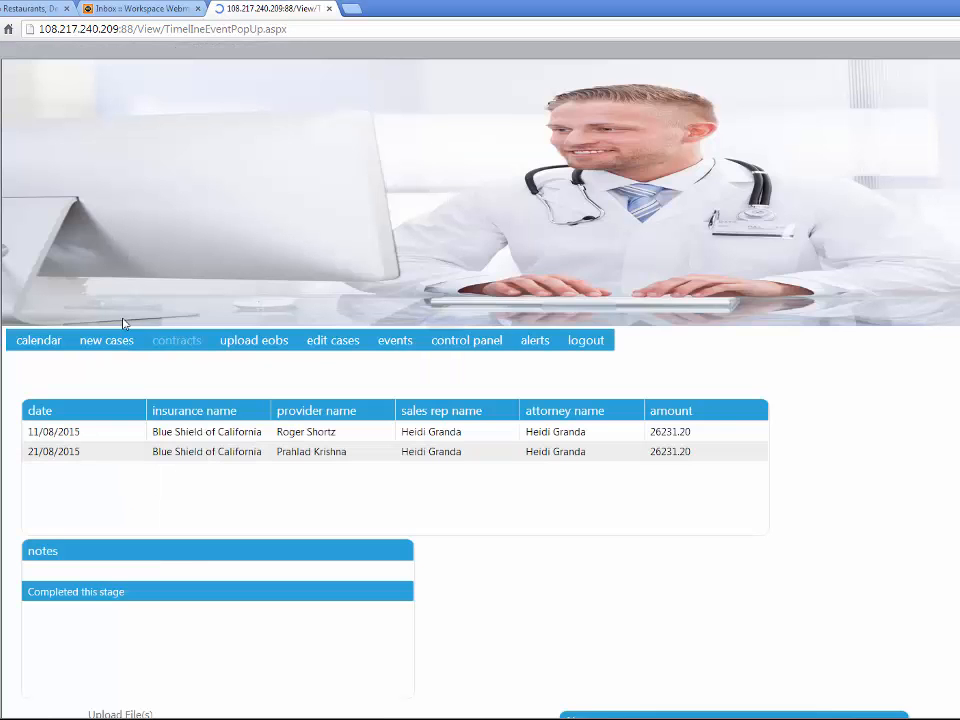
scroll(514, 585, "down", 2)
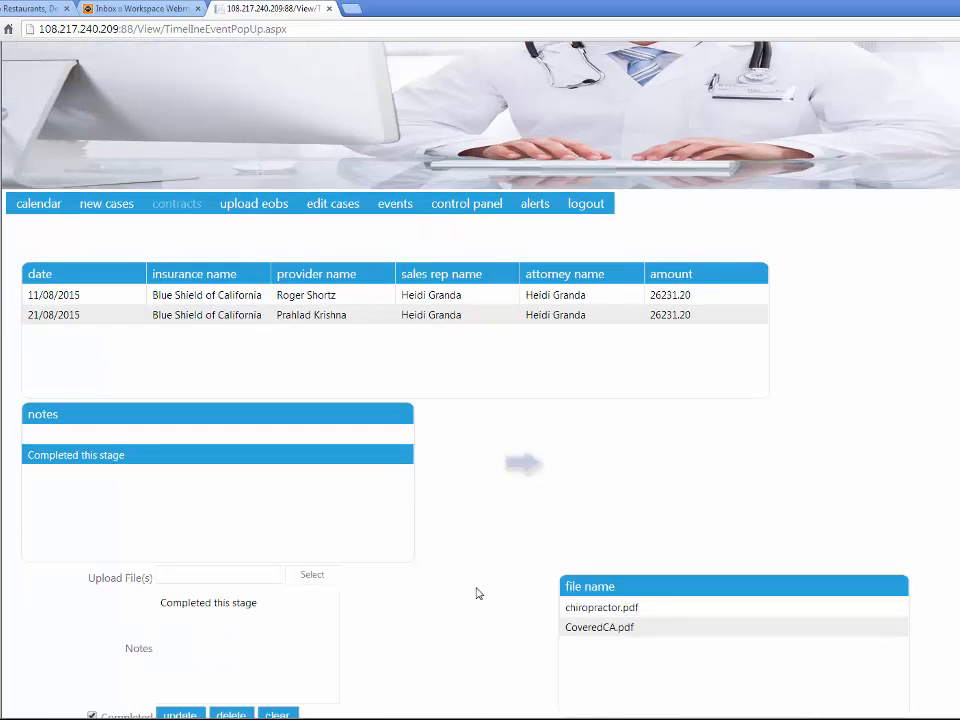
scroll(478, 591, "down", 2)
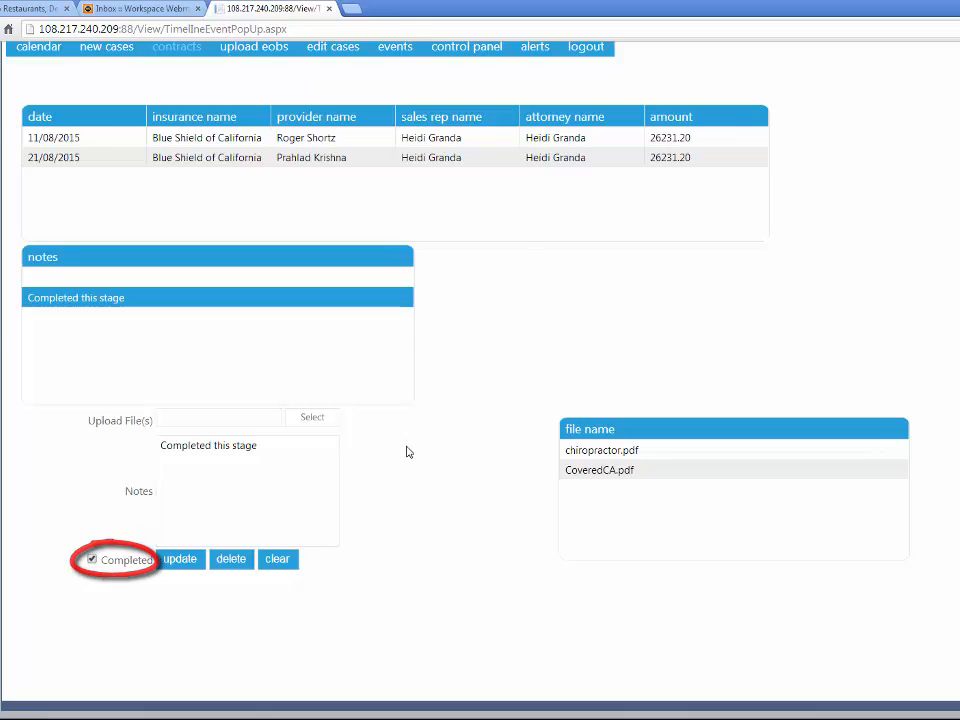
scroll(408, 446, "up", 1)
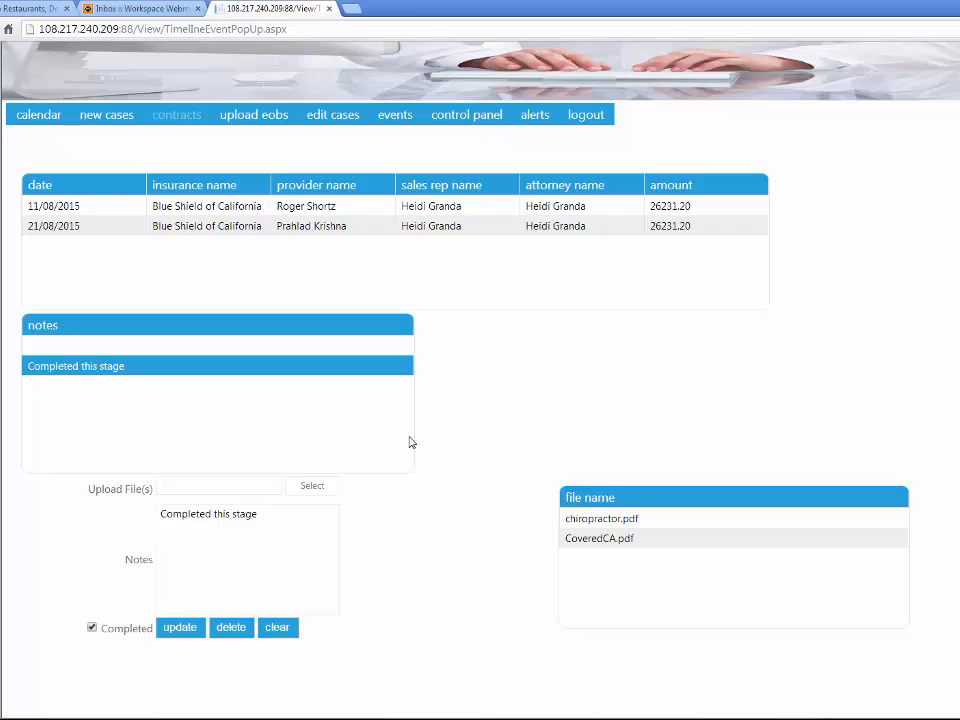
left_click(791, 717)
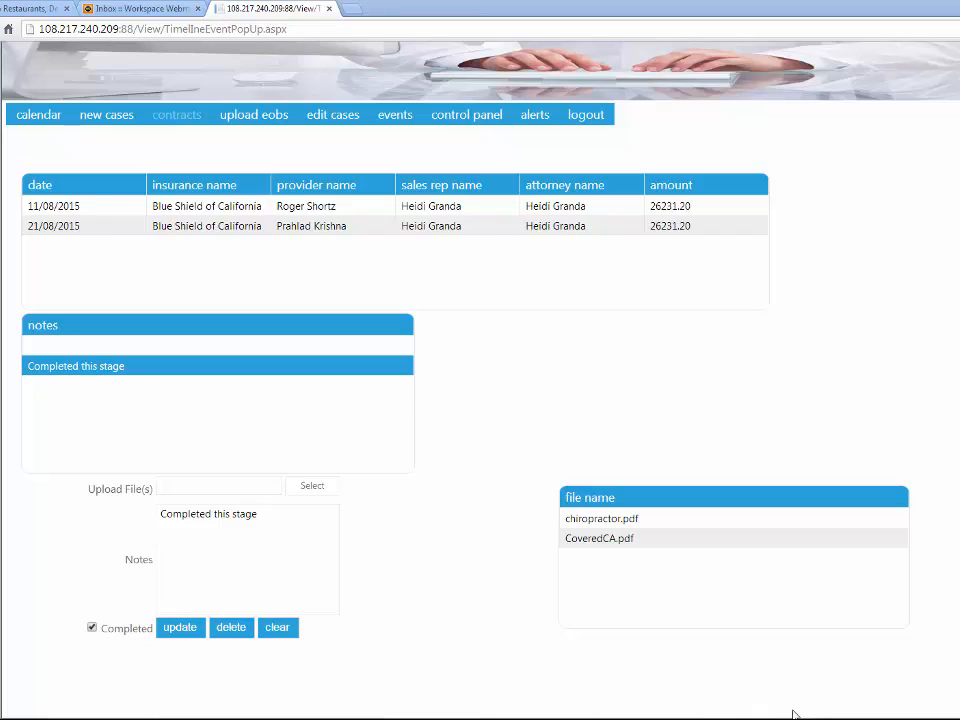